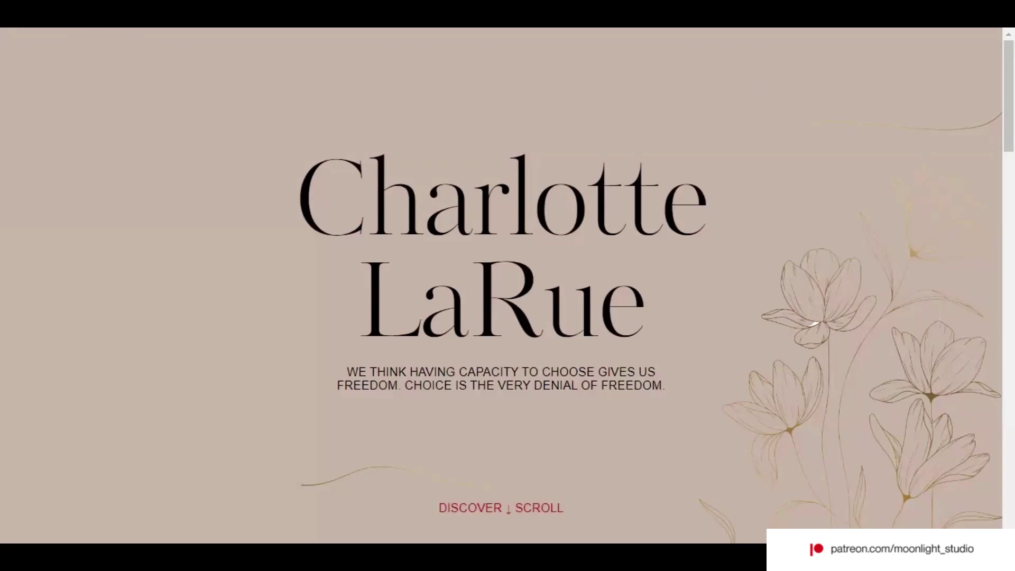
Scroll back to the top and select section-1, the Charlotte LaRue header section, to view its styles.
scroll(697, 163, down, 5)
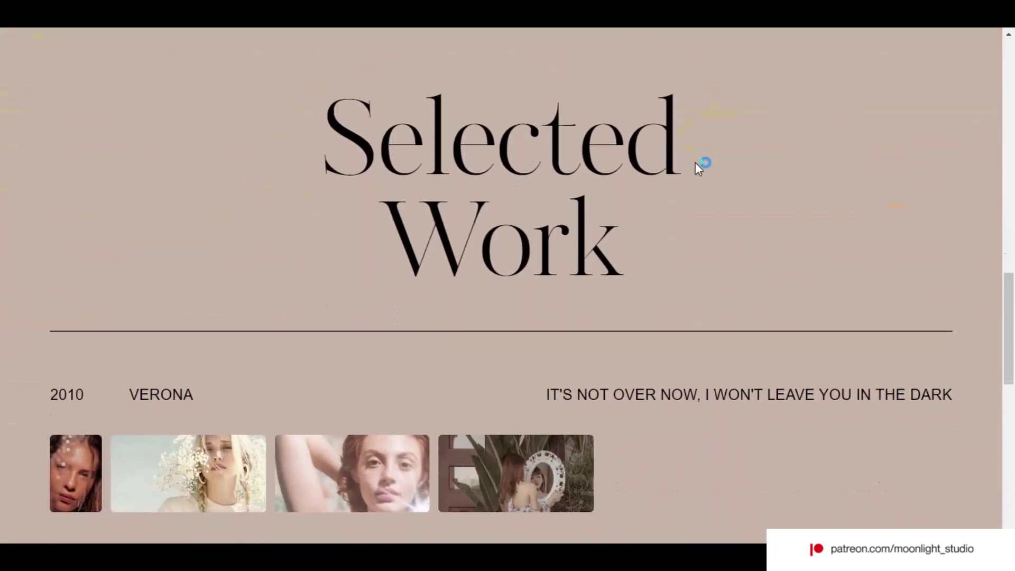
scroll(695, 163, up, 10)
scroll(695, 162, up, 2)
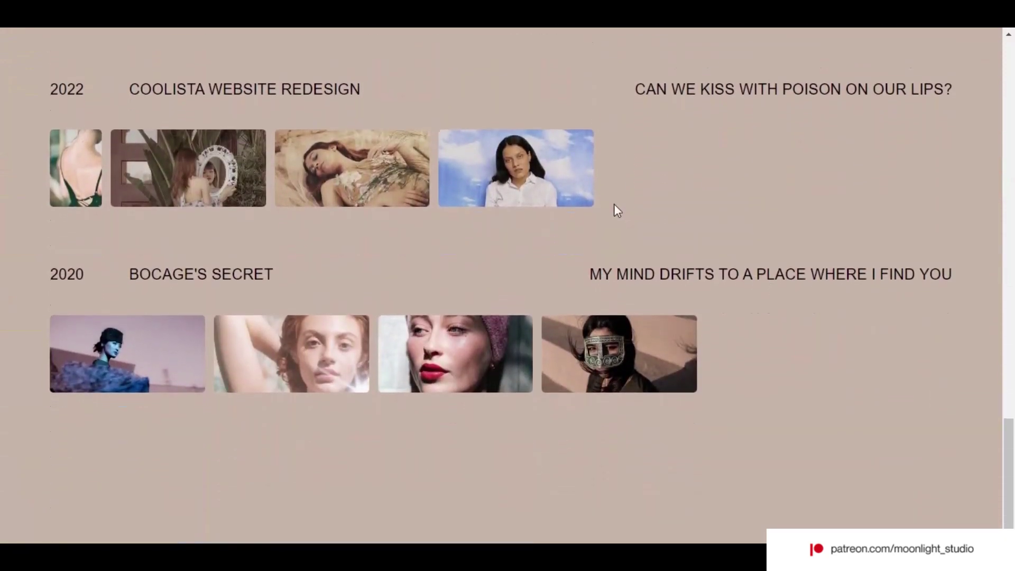
scroll(614, 204, up, 1)
scroll(614, 205, up, 15)
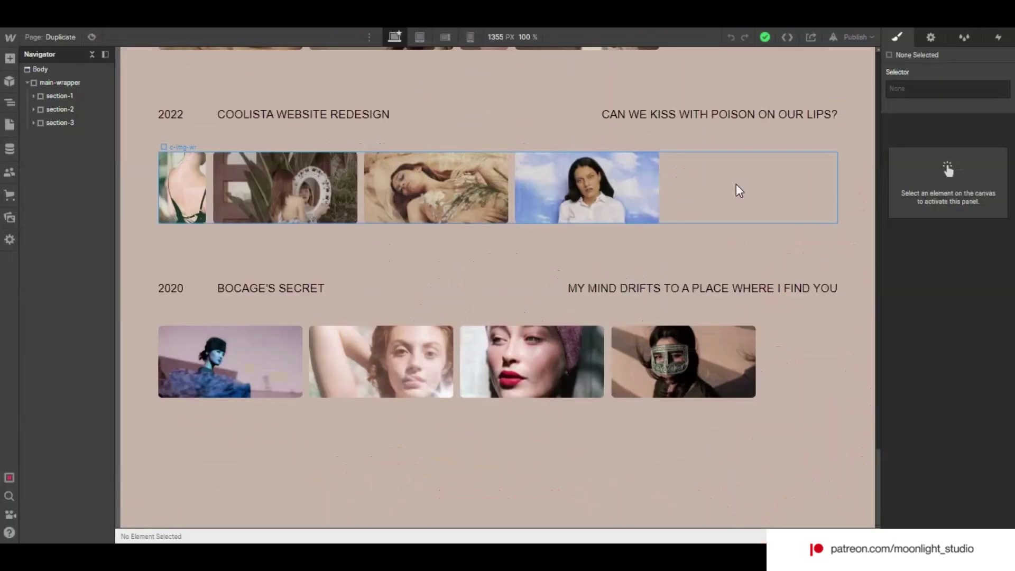
scroll(738, 190, up, 10)
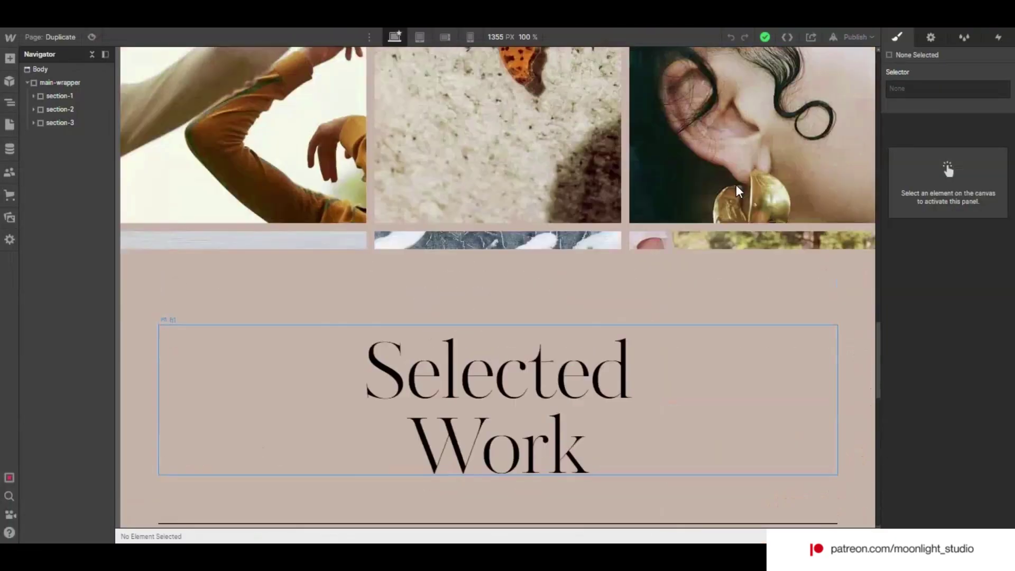
scroll(736, 185, up, 6)
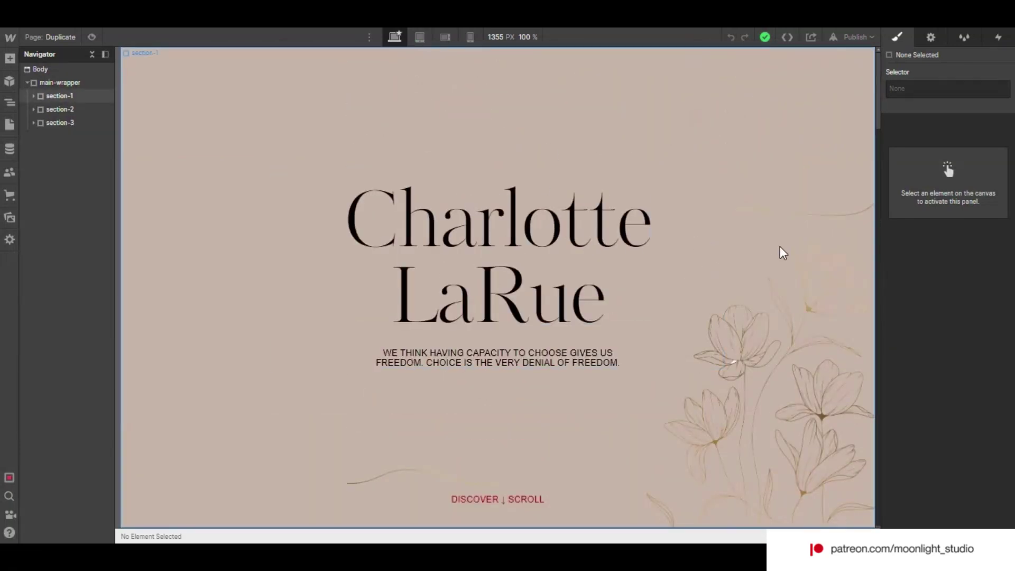
click(85, 95)
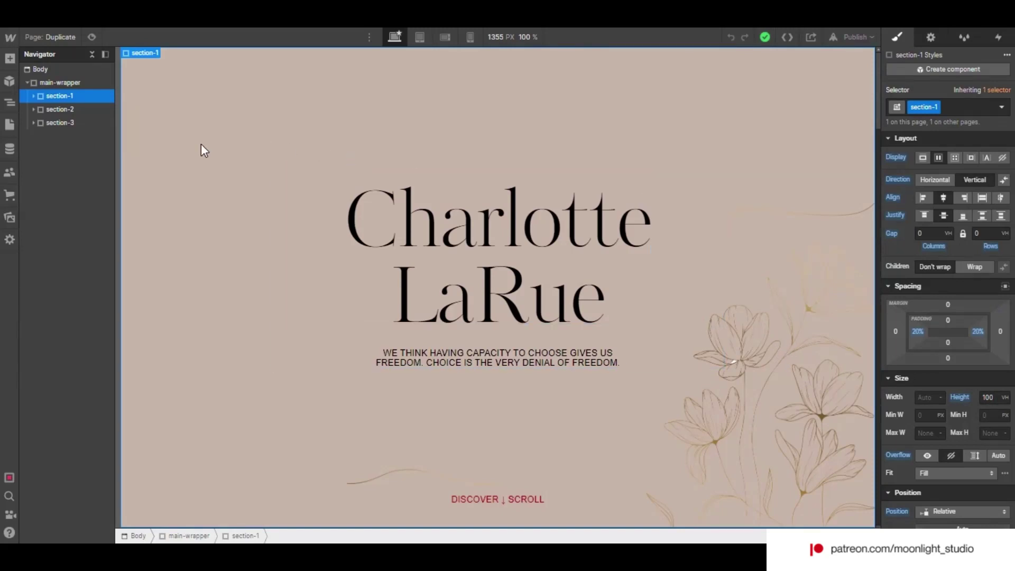
Select section-2 and scroll through its 300 VH image grid and Size settings.
click(60, 108)
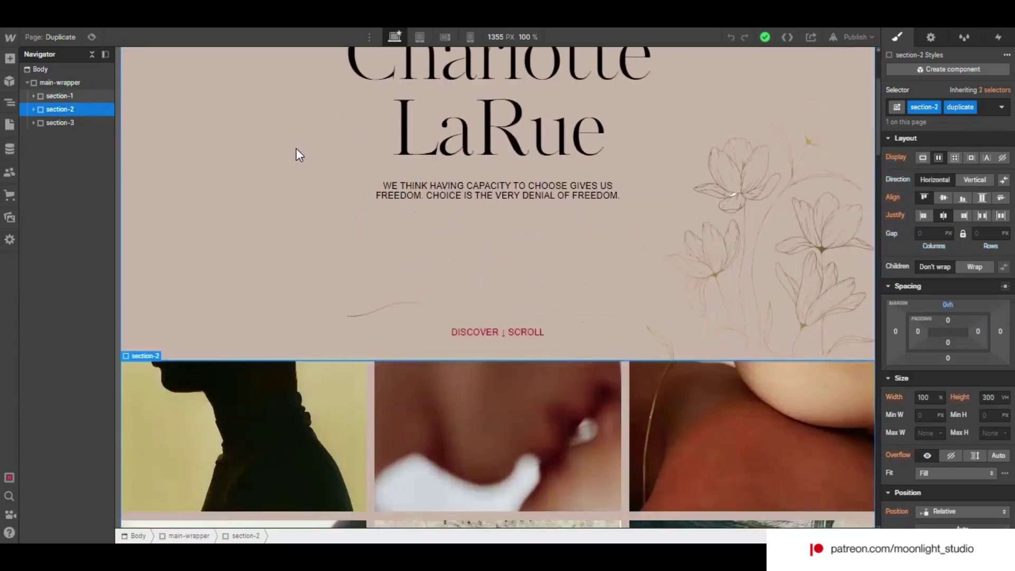
scroll(299, 149, down, 1)
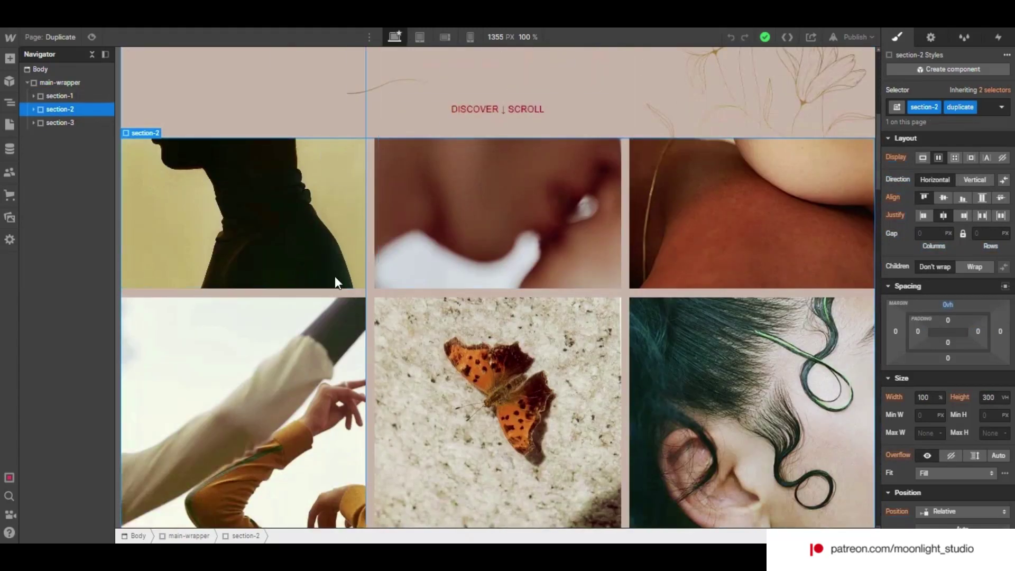
scroll(376, 347, down, 2)
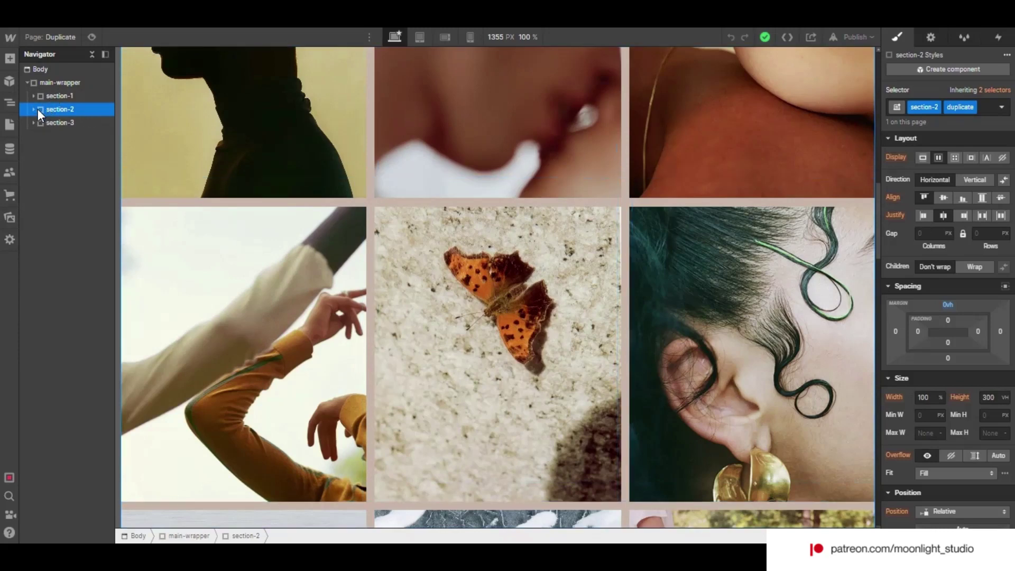
scroll(414, 256, down, 3)
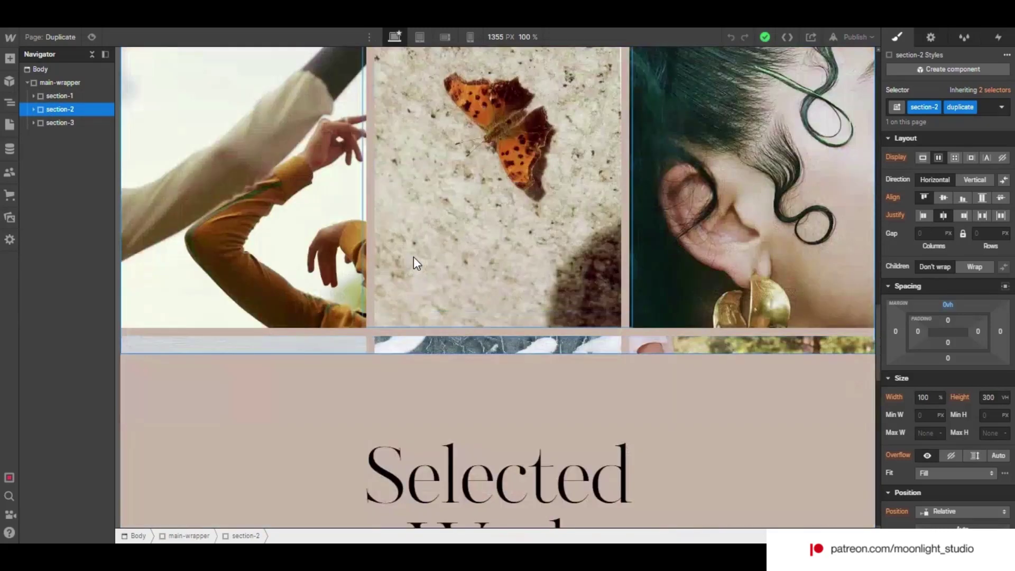
scroll(413, 255, down, 15)
scroll(531, 361, up, 5)
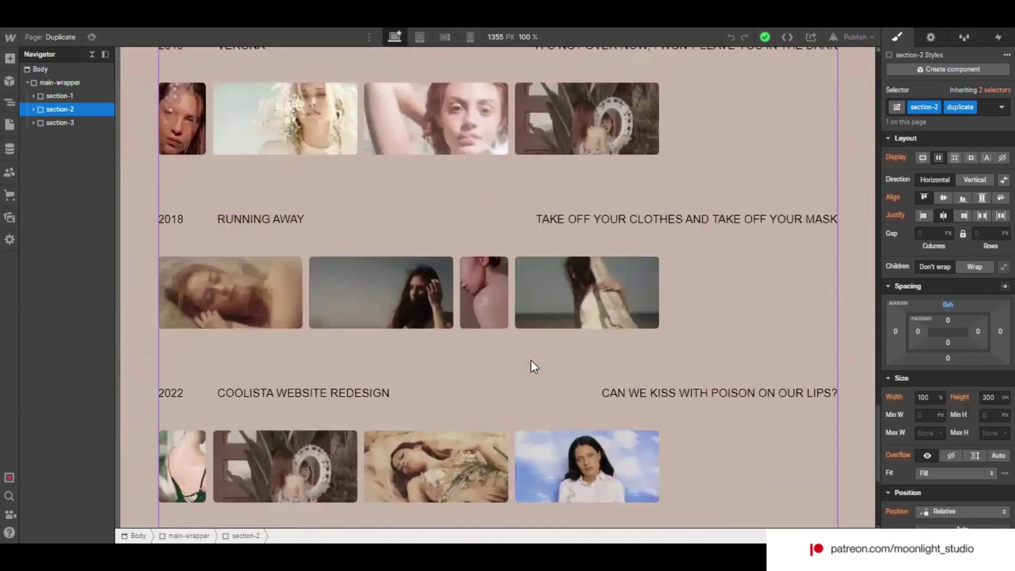
scroll(531, 360, up, 10)
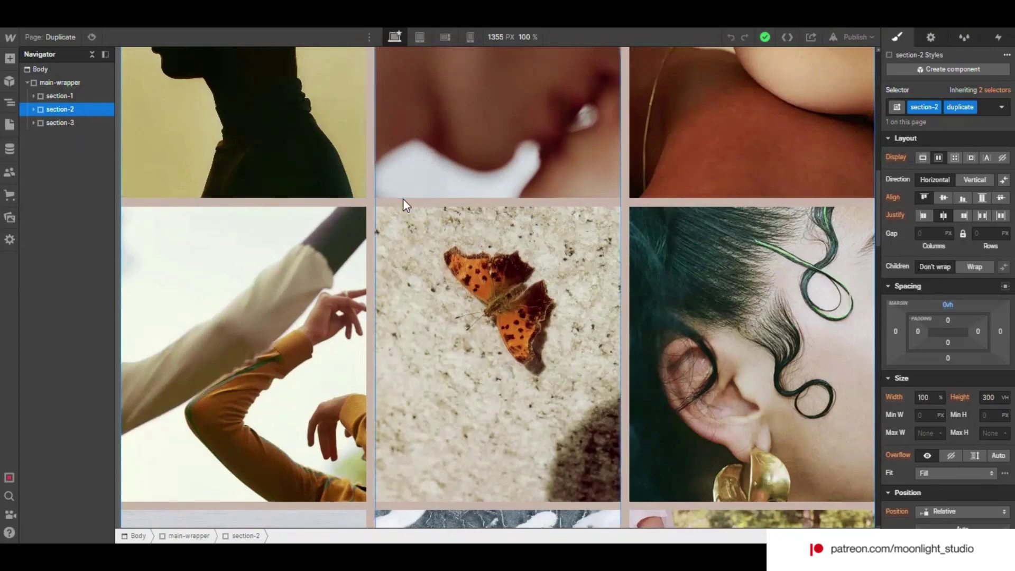
scroll(405, 198, up, 5)
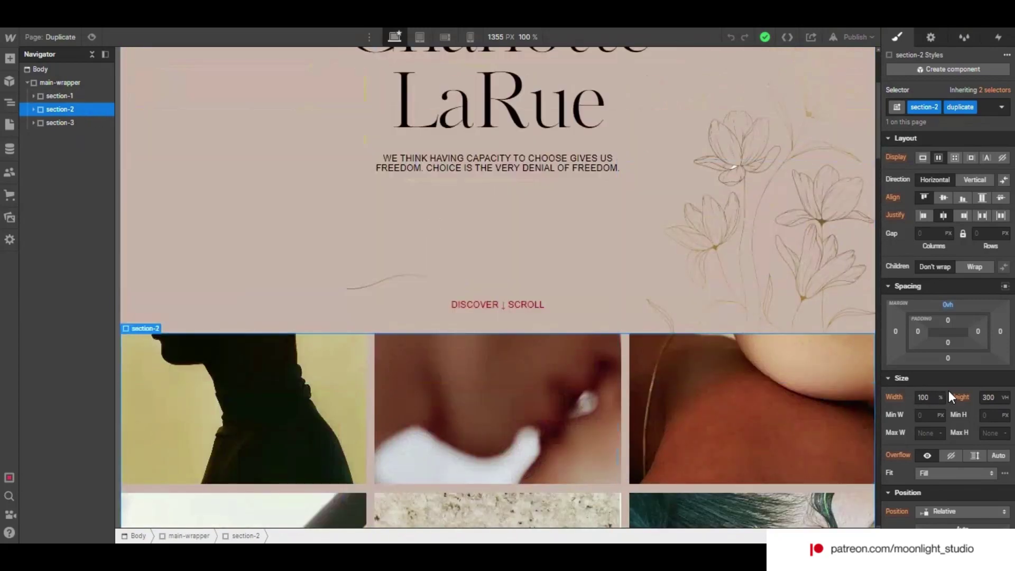
scroll(370, 317, down, 5)
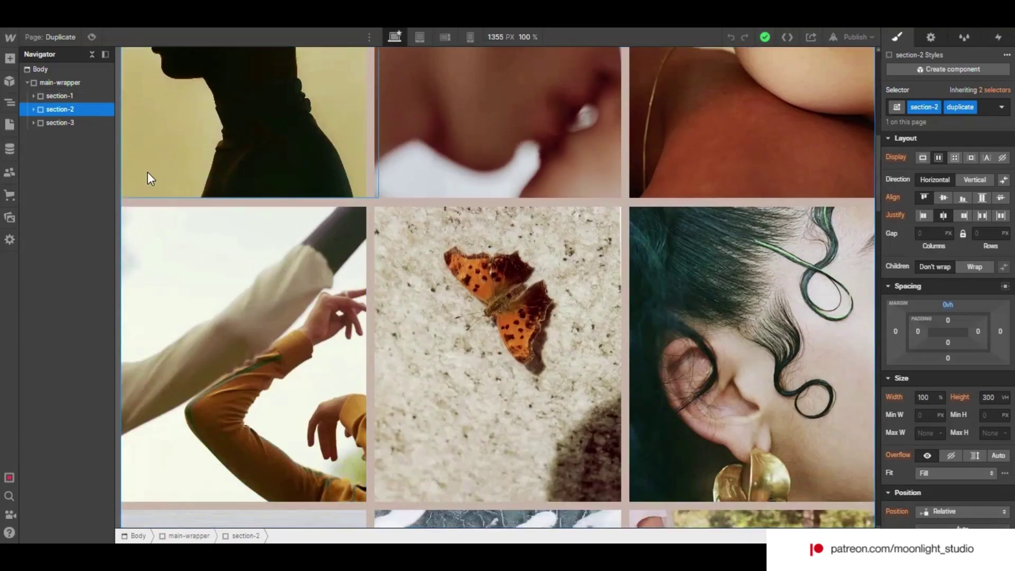
Expand section-2, select grid-wr and review its 100 VH height and Sticky position settings.
click(35, 110)
click(68, 122)
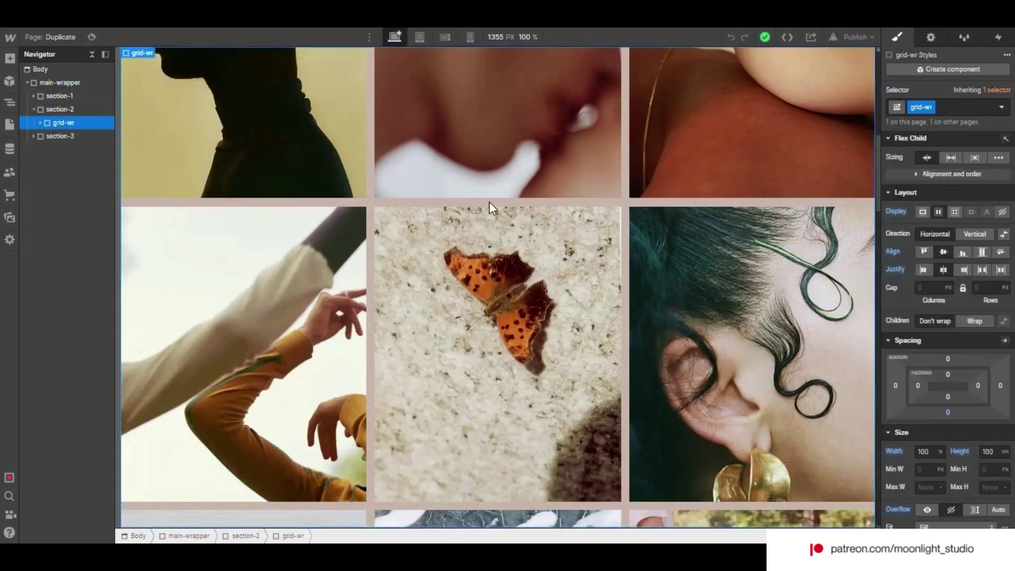
scroll(922, 354, down, 2)
scroll(920, 357, down, 2)
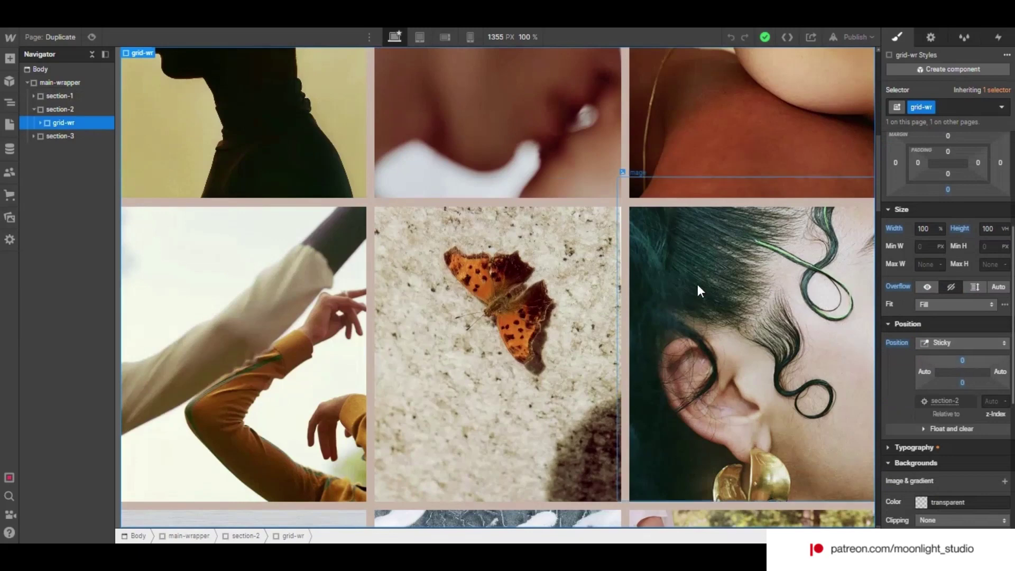
scroll(697, 284, up, 5)
scroll(613, 278, down, 1)
scroll(613, 273, up, 1)
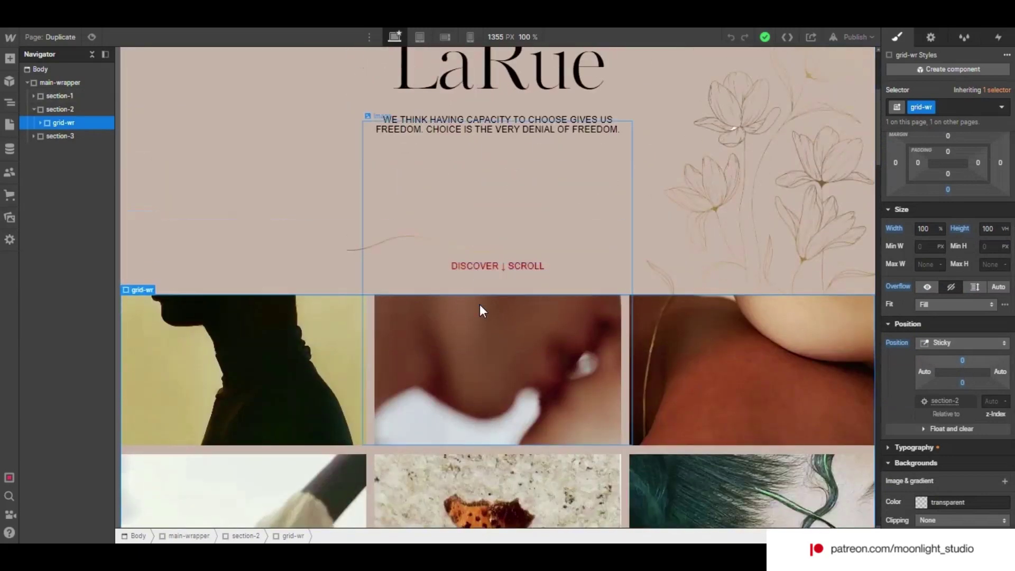
scroll(936, 261, up, 4)
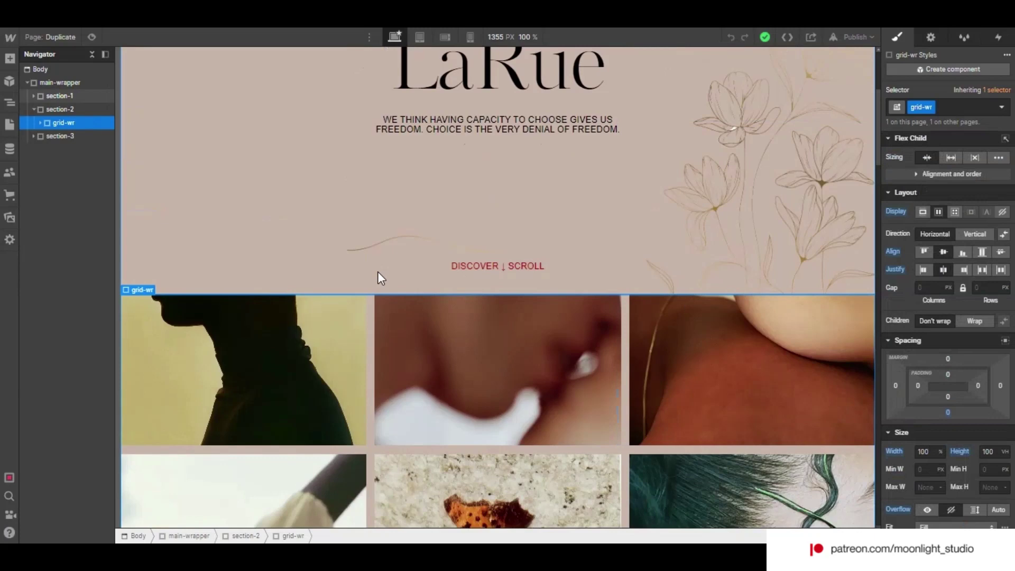
scroll(318, 191, down, 4)
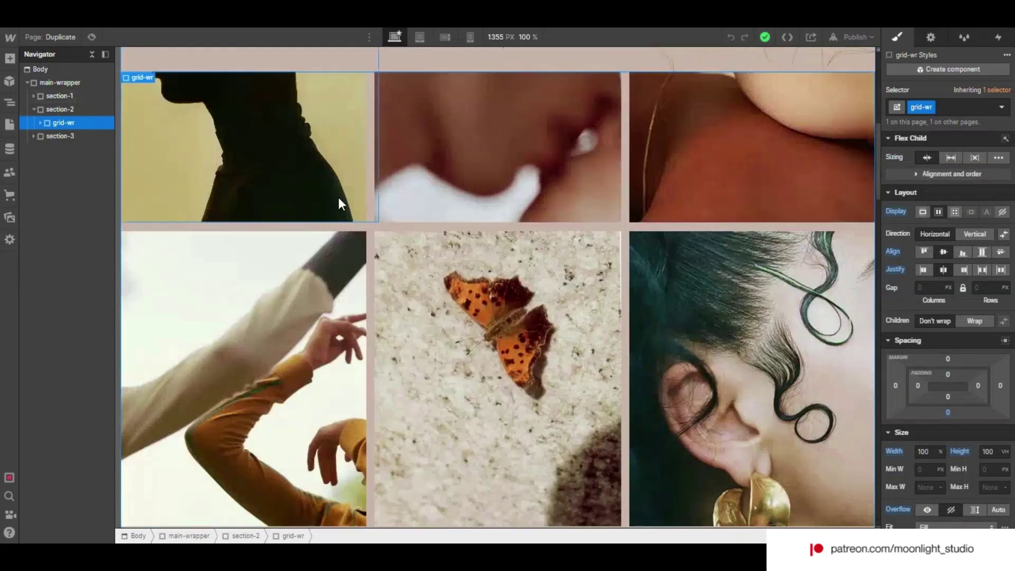
scroll(308, 236, down, 1)
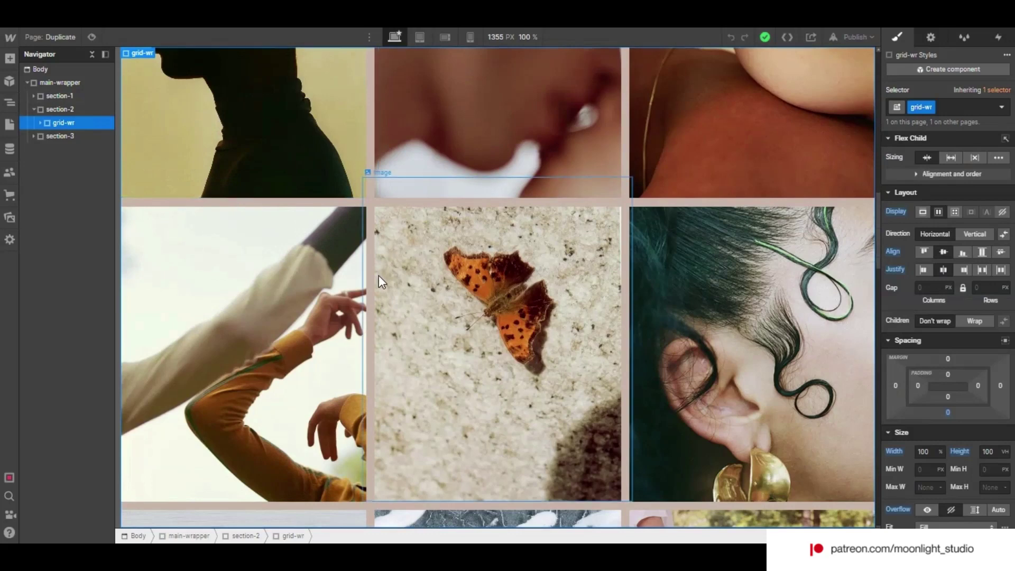
scroll(379, 276, down, 5)
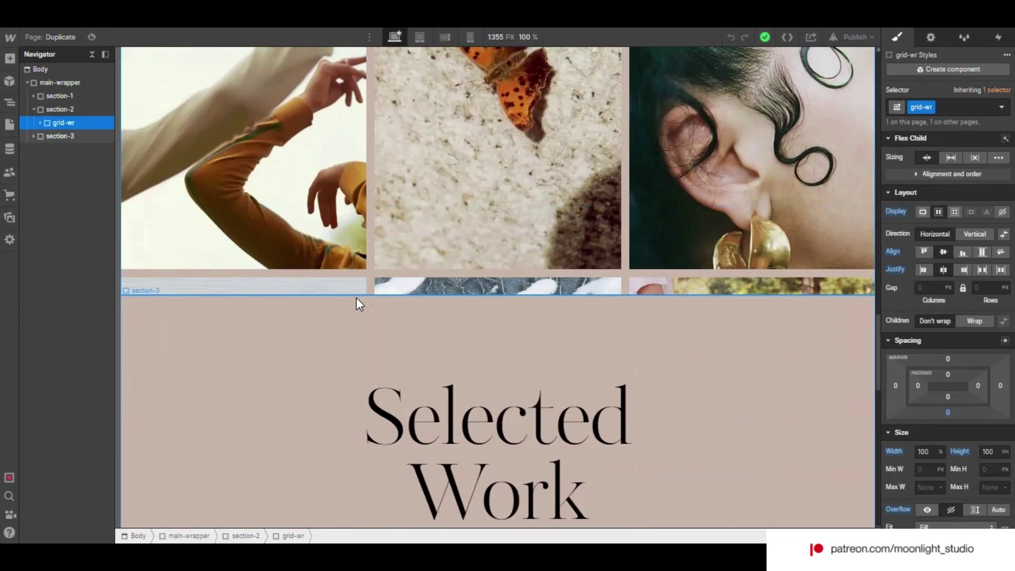
scroll(356, 297, up, 5)
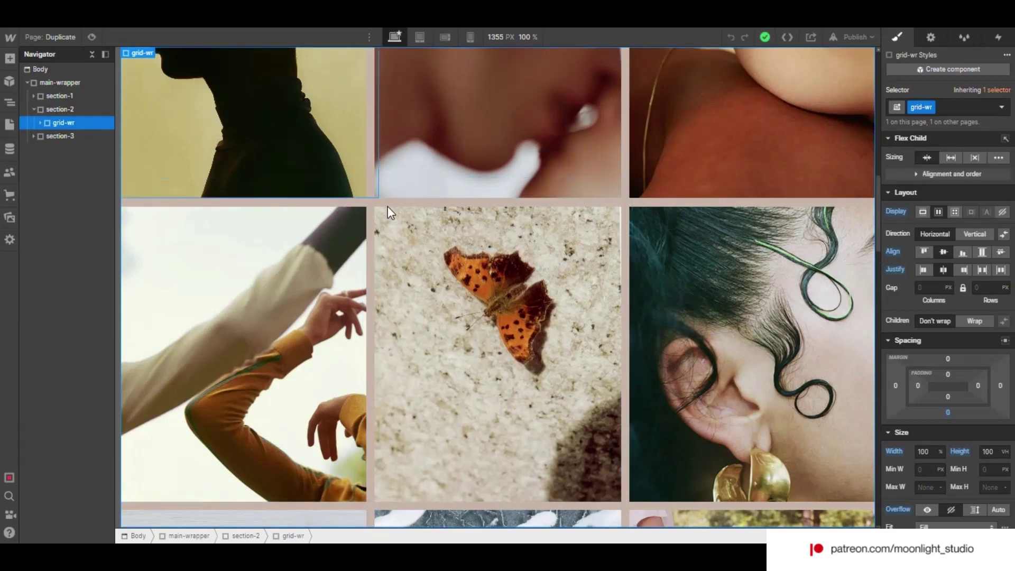
Drill through grid-wr and grid-sticky, selecting grid-scale-wr and each of its three grid-rows.
click(40, 122)
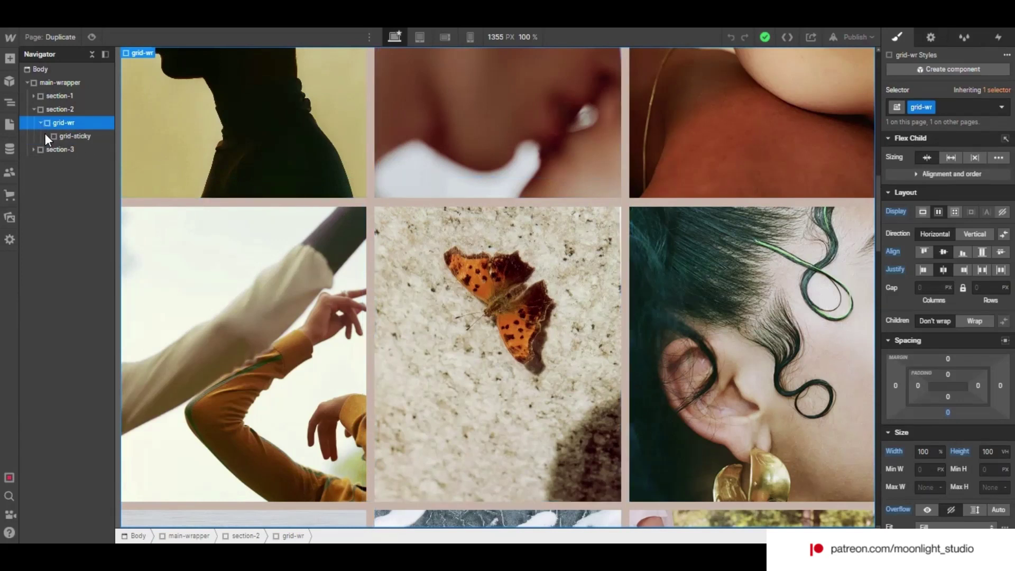
click(47, 136)
click(59, 151)
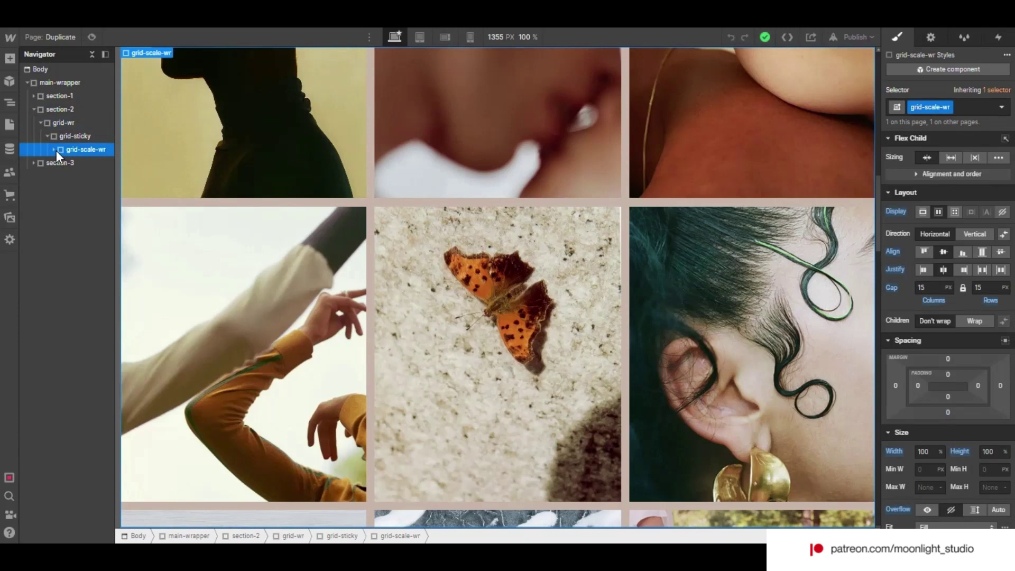
click(56, 150)
click(92, 163)
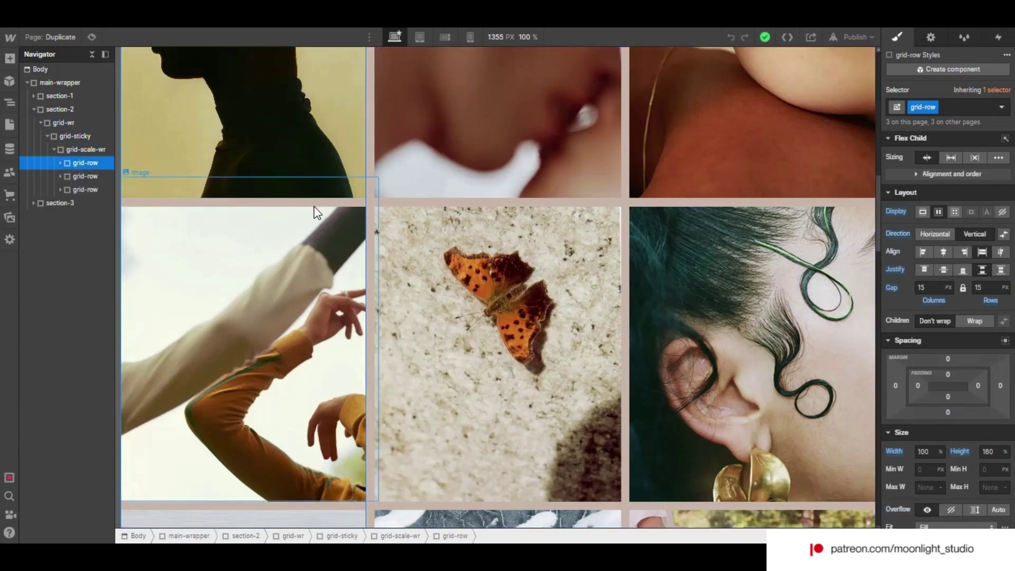
click(438, 199)
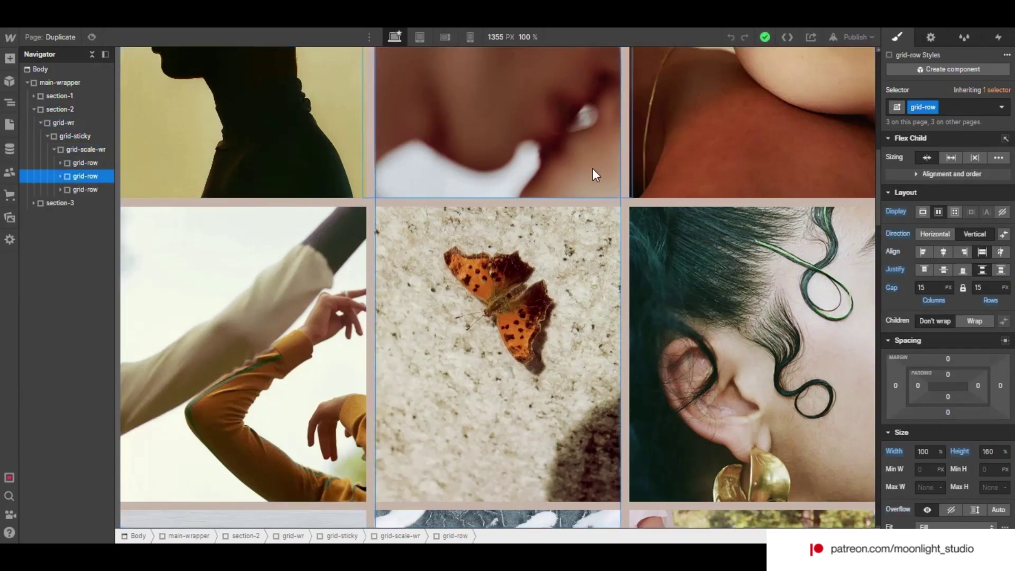
click(630, 196)
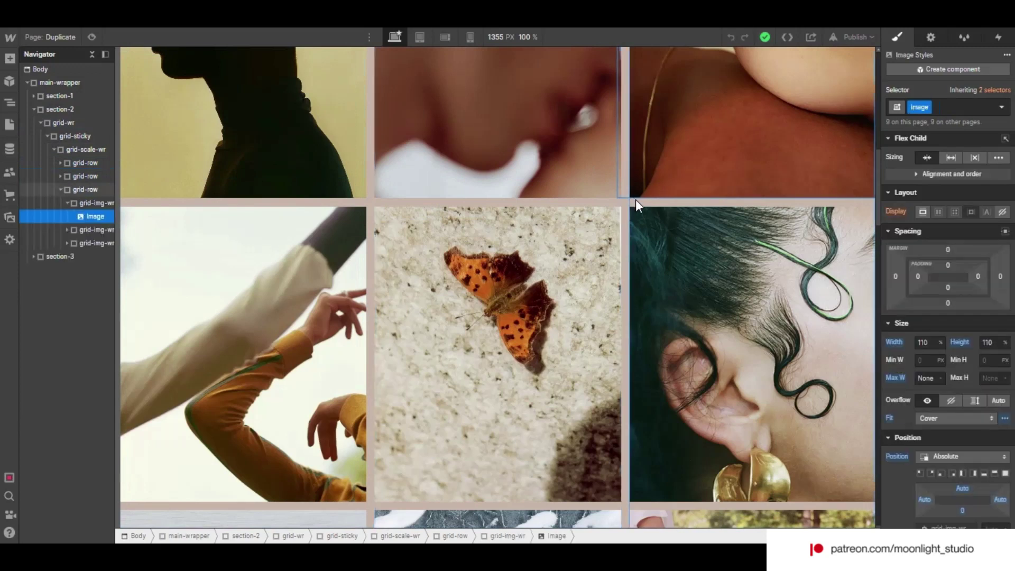
click(635, 199)
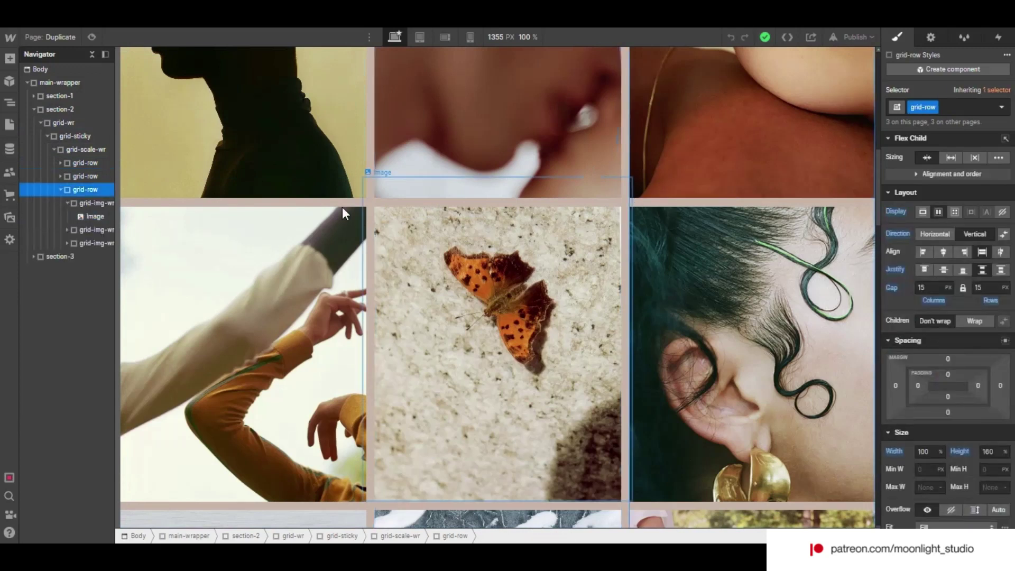
Collapse the third grid-row, grid-scale-wr and section-2 back to the top-level sections.
click(60, 190)
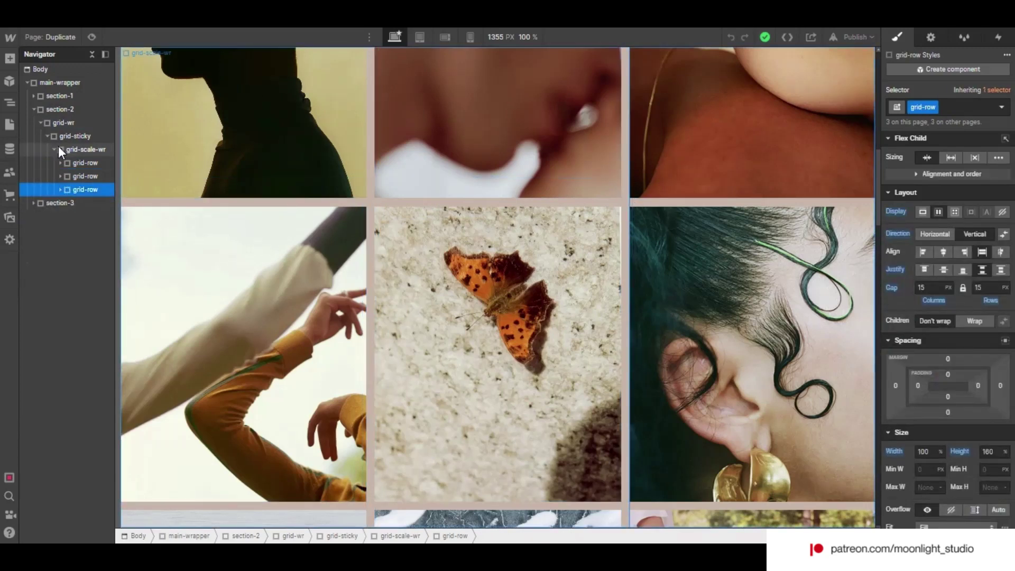
click(53, 150)
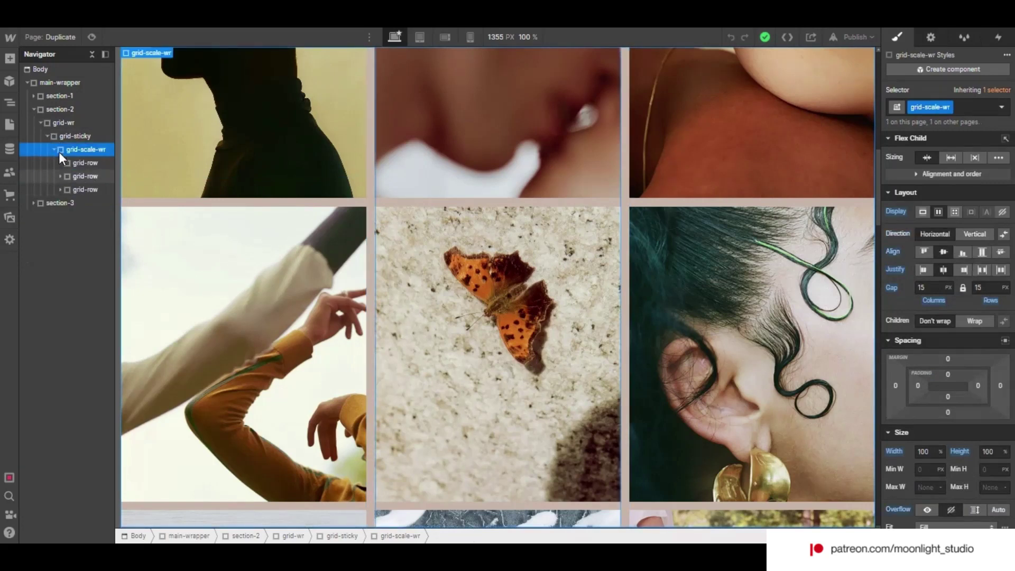
click(55, 150)
click(34, 108)
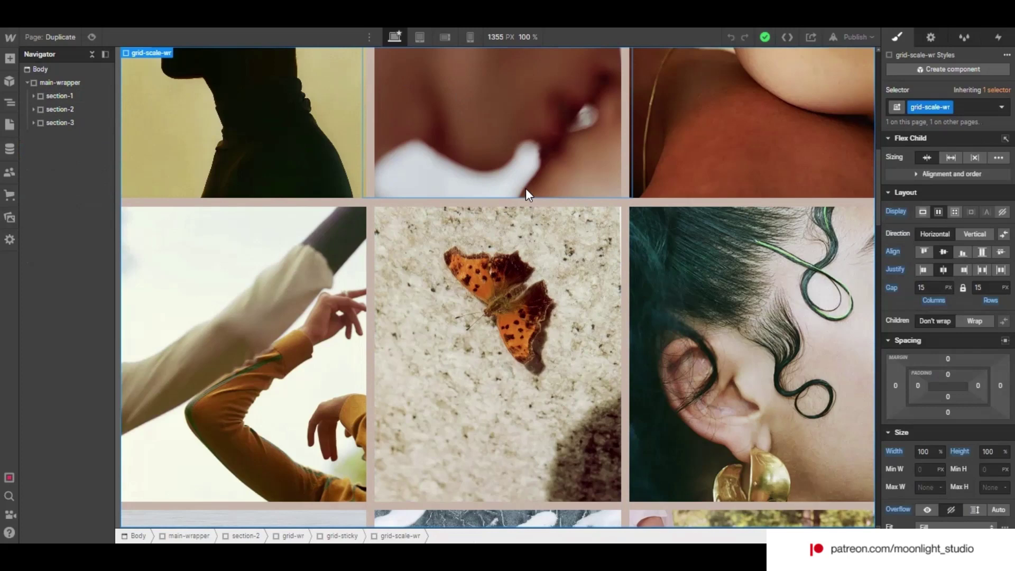
scroll(499, 281, down, 5)
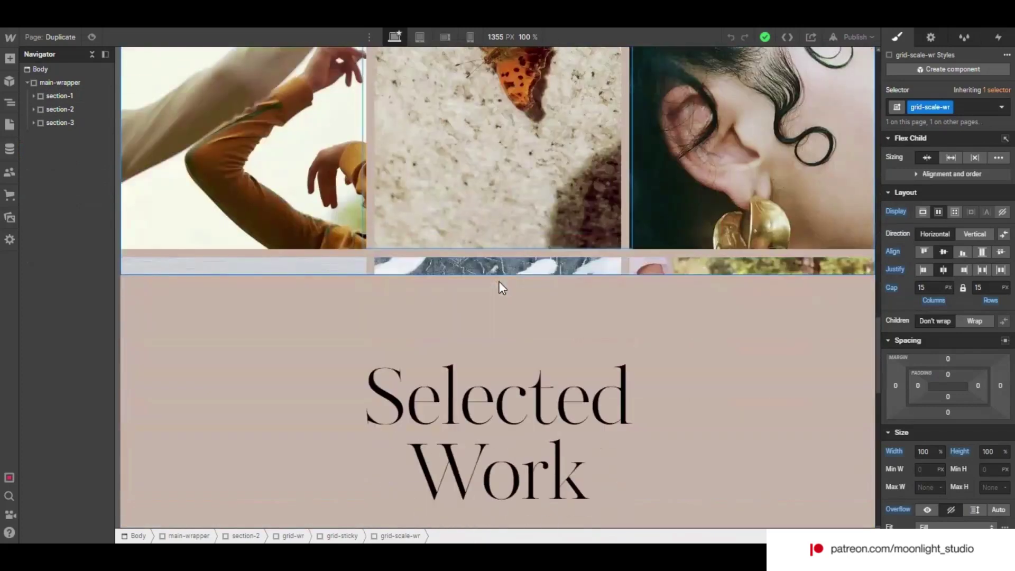
scroll(499, 281, up, 5)
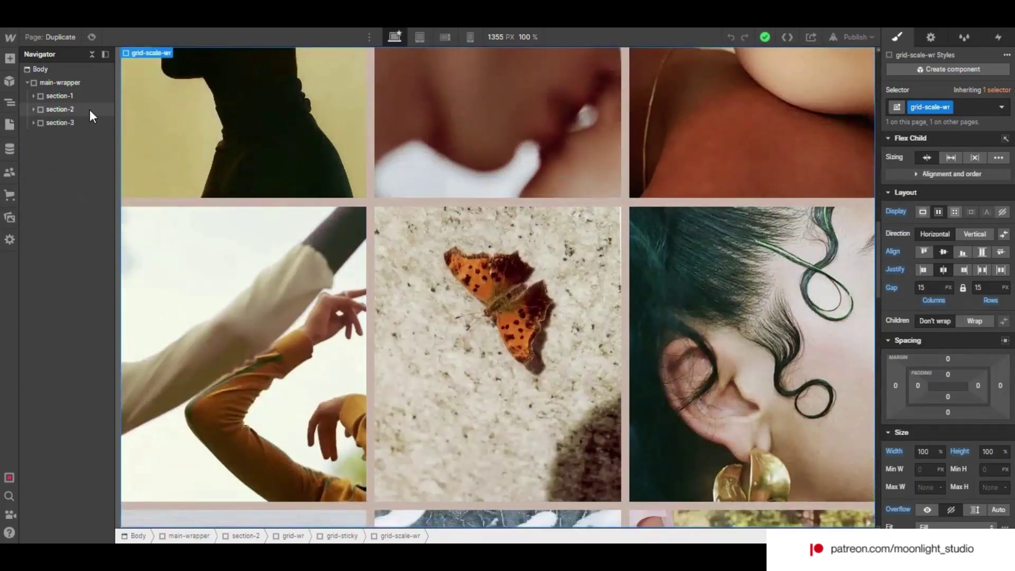
Select section-2, section-3 and grid-wr in turn, then collapse section-2 again.
click(52, 110)
scroll(163, 188, up, 3)
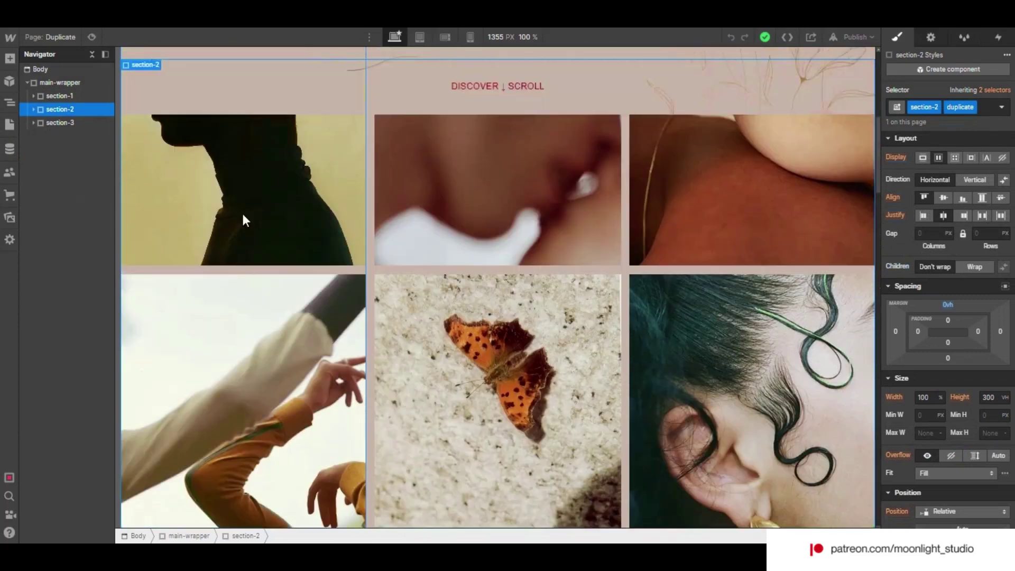
click(58, 122)
click(34, 109)
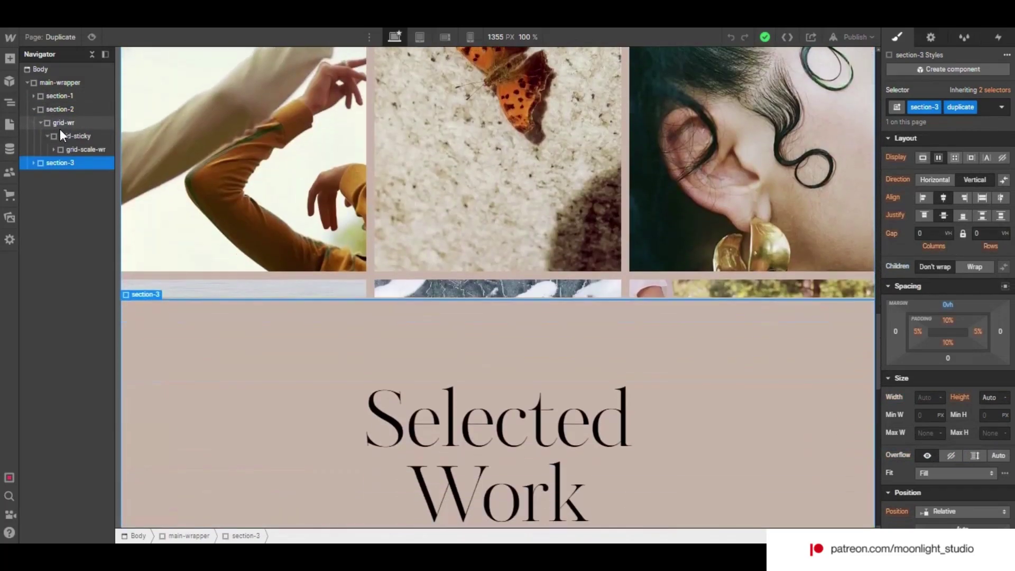
click(60, 126)
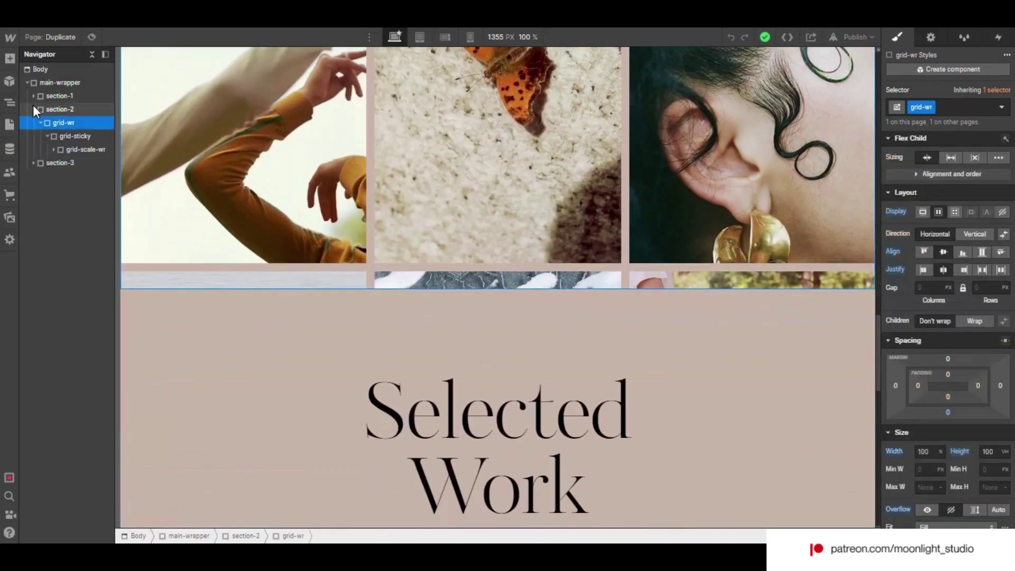
click(33, 108)
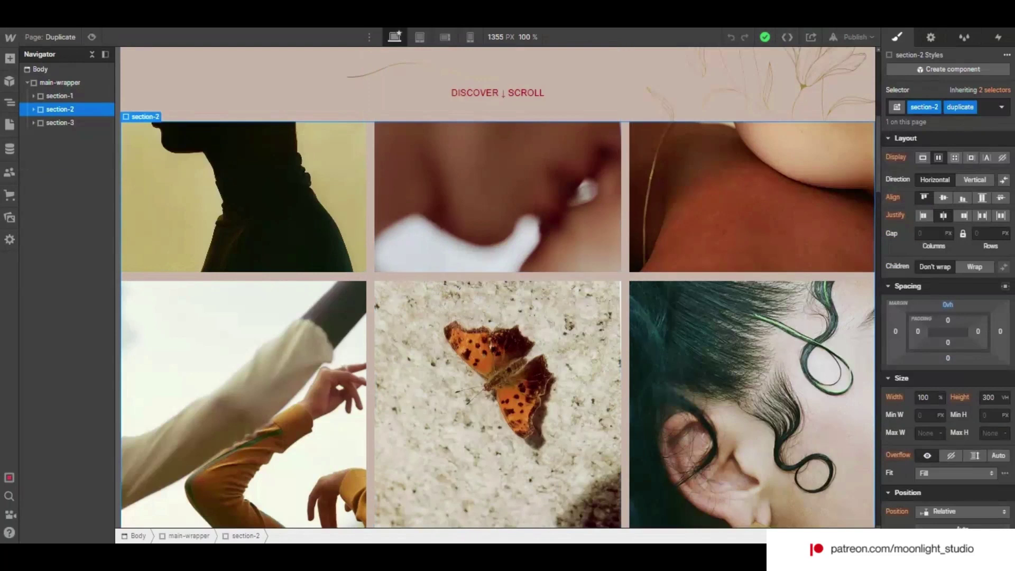
Expand section-1, section-2 and grid-scale-wr, select each grid-row, then show the site pages list.
click(29, 94)
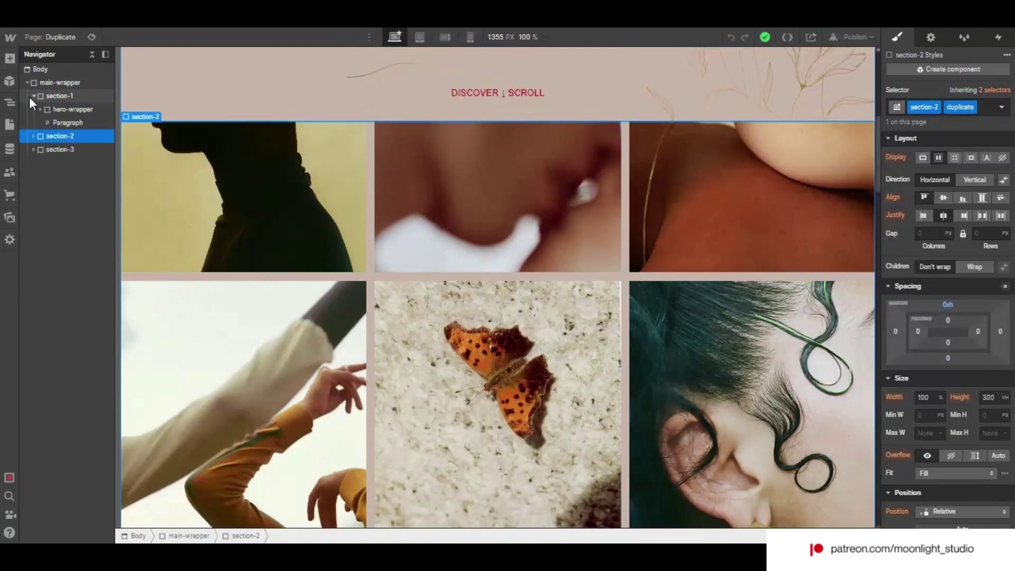
click(33, 138)
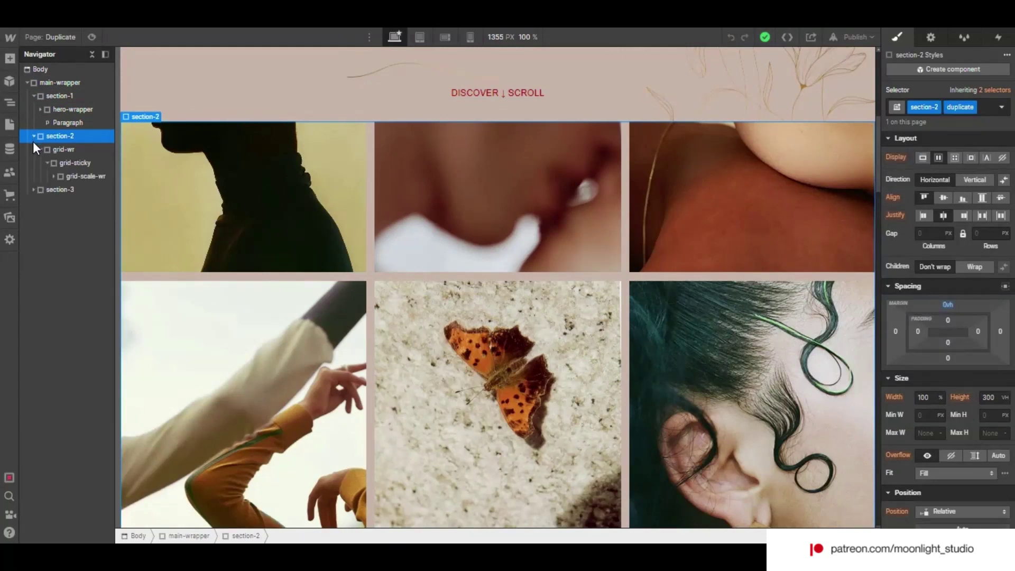
click(53, 175)
click(77, 191)
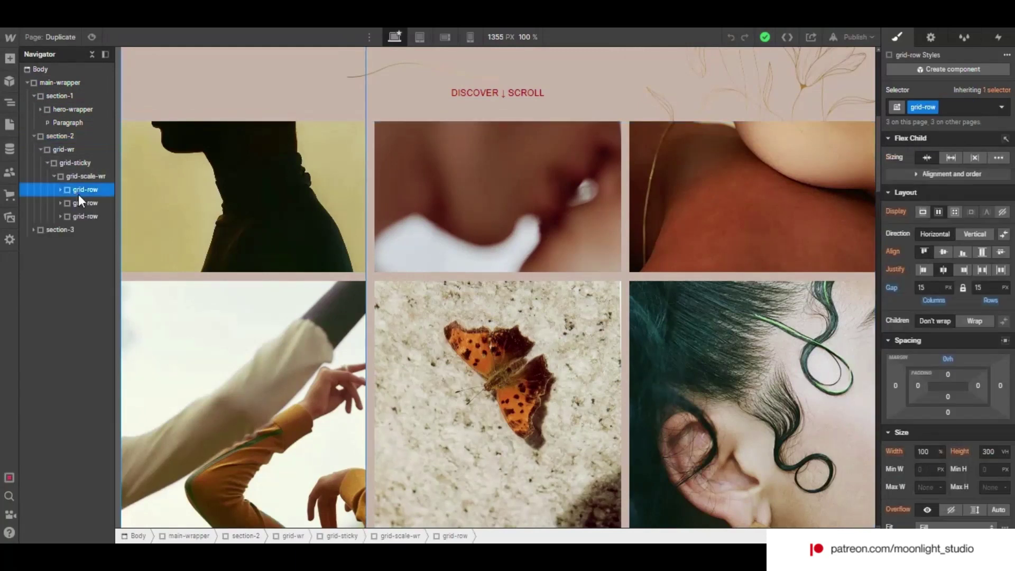
click(84, 204)
click(86, 213)
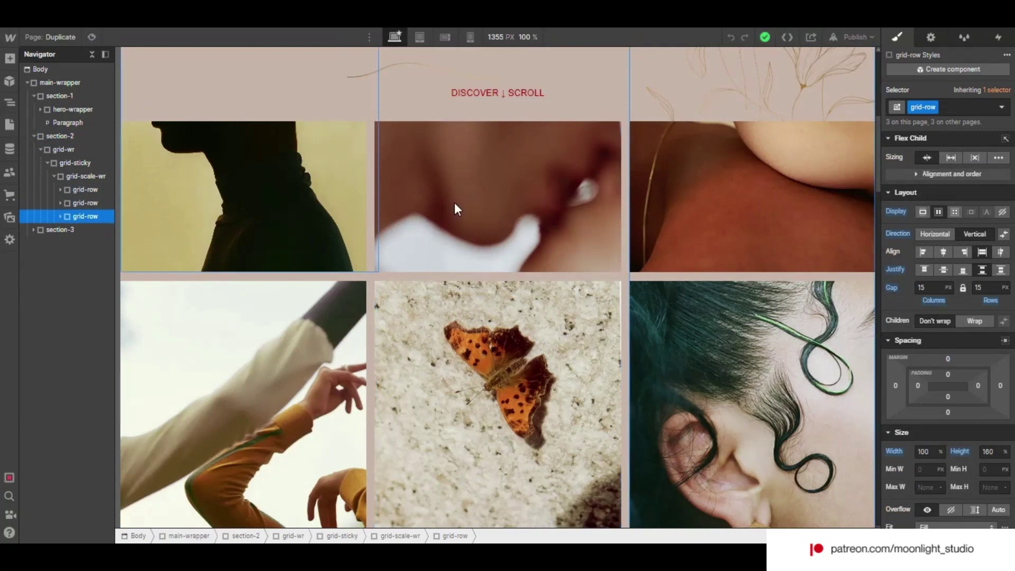
click(10, 124)
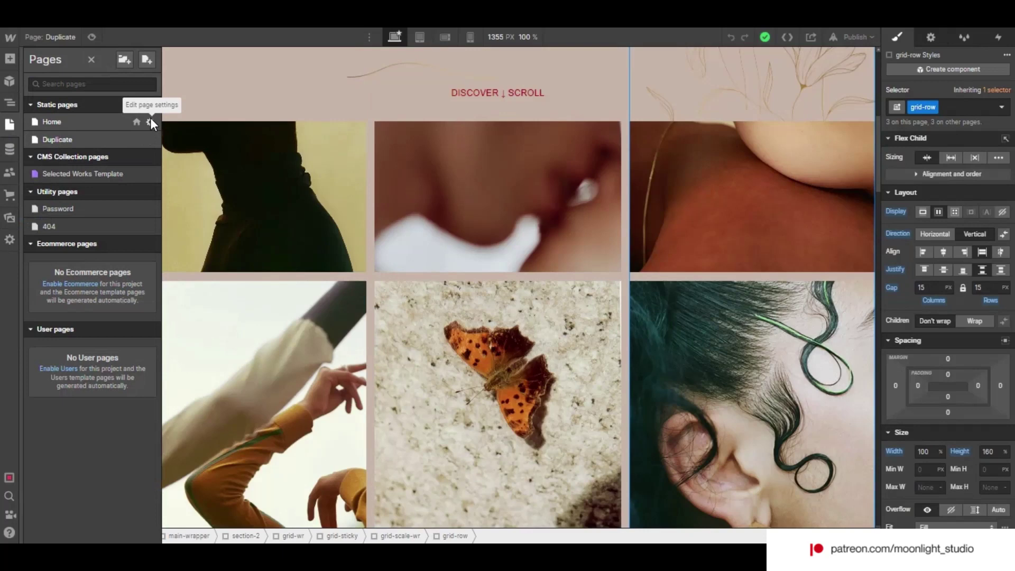
Open the Home page settings and highlight the overflow-x: hidden rule in the head custom code.
click(150, 118)
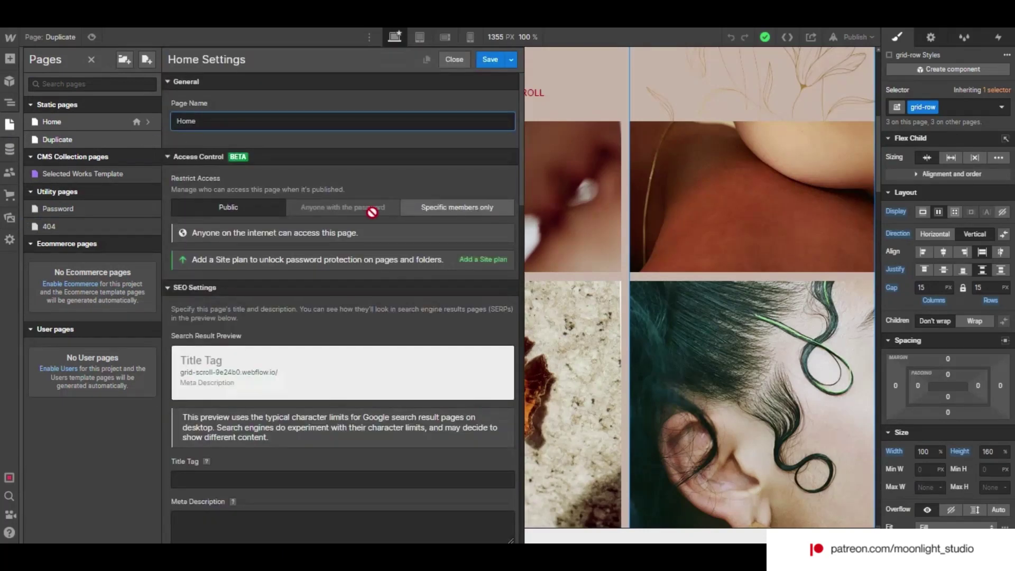
scroll(370, 211, down, 3)
scroll(373, 214, down, 15)
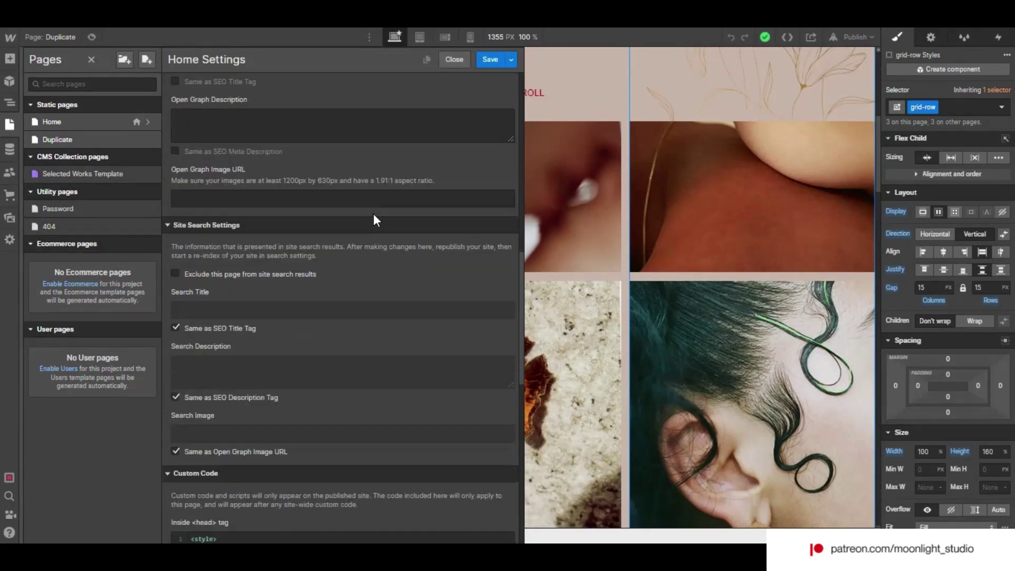
scroll(373, 214, down, 5)
scroll(373, 213, up, 2)
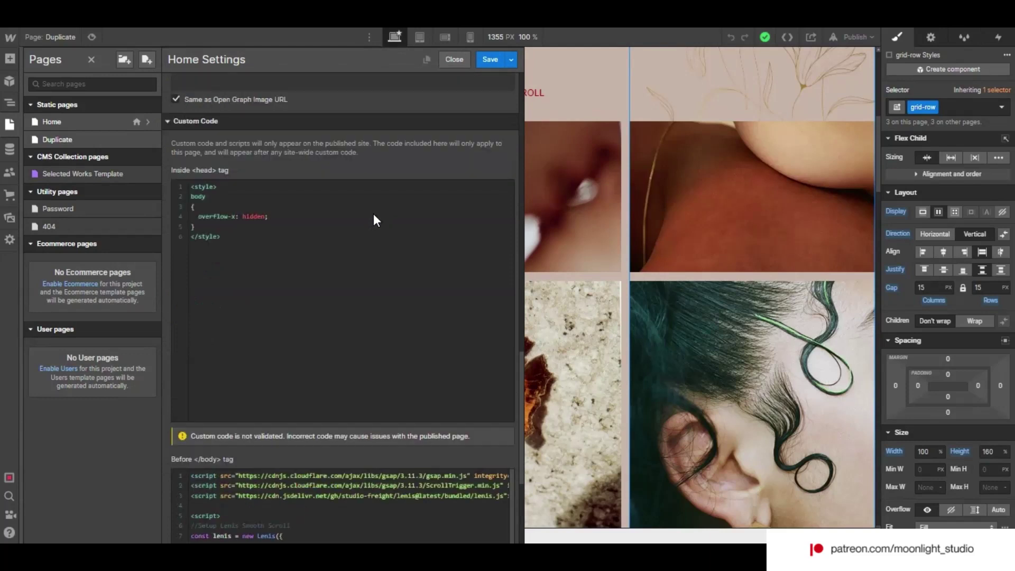
click(370, 256)
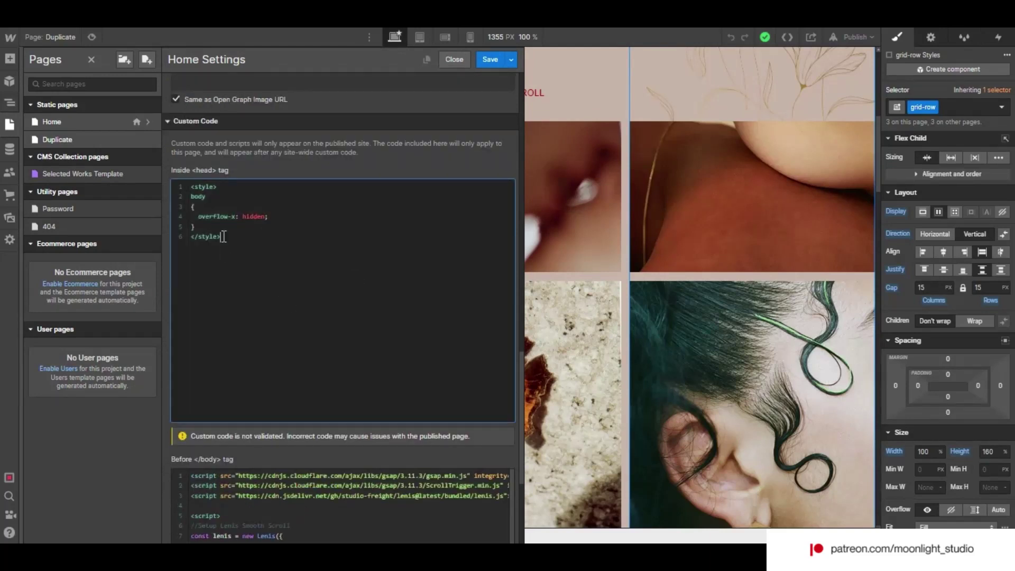
double_click(213, 217)
drag(268, 216, 198, 218)
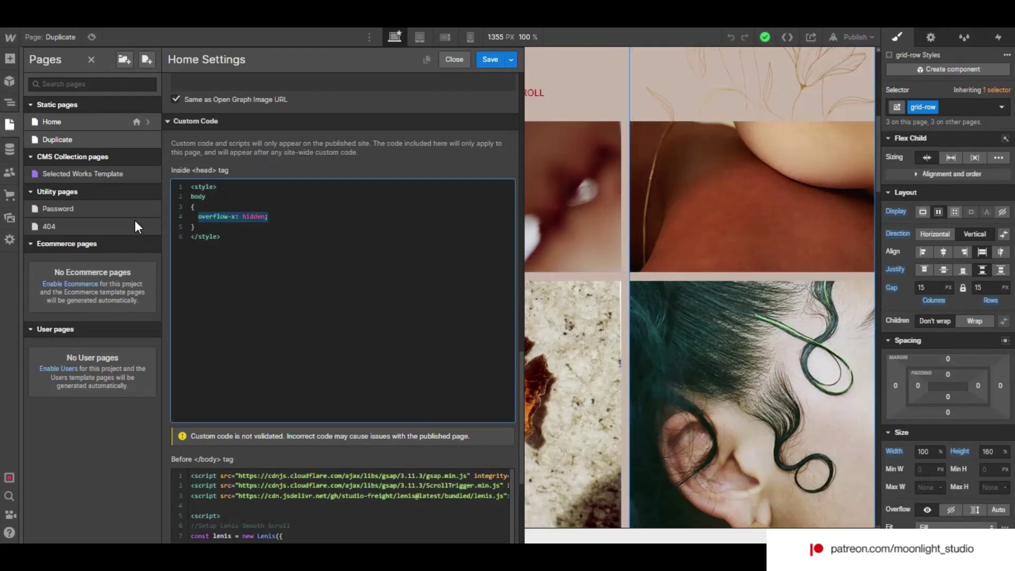
click(300, 275)
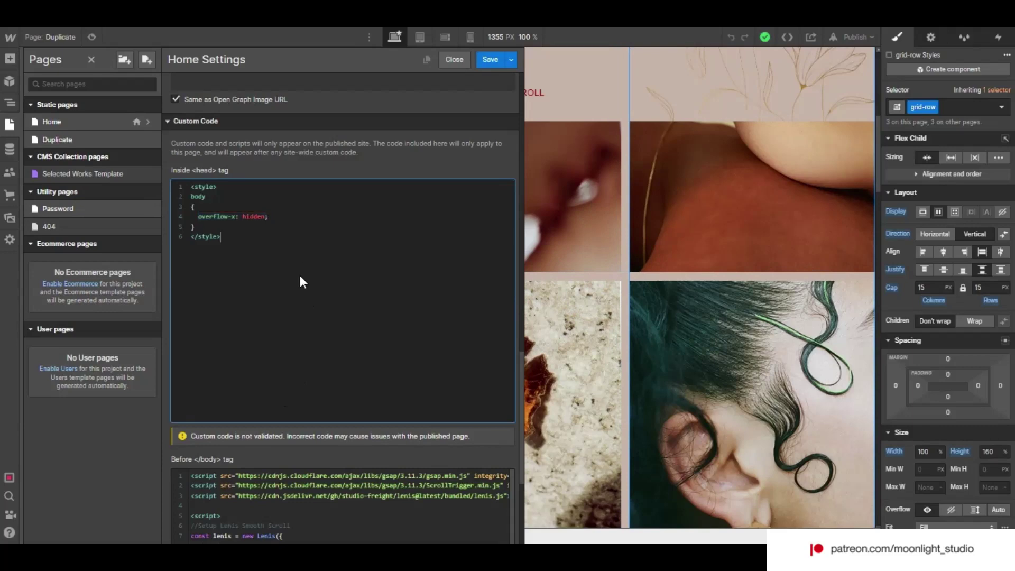
scroll(294, 316, down, 4)
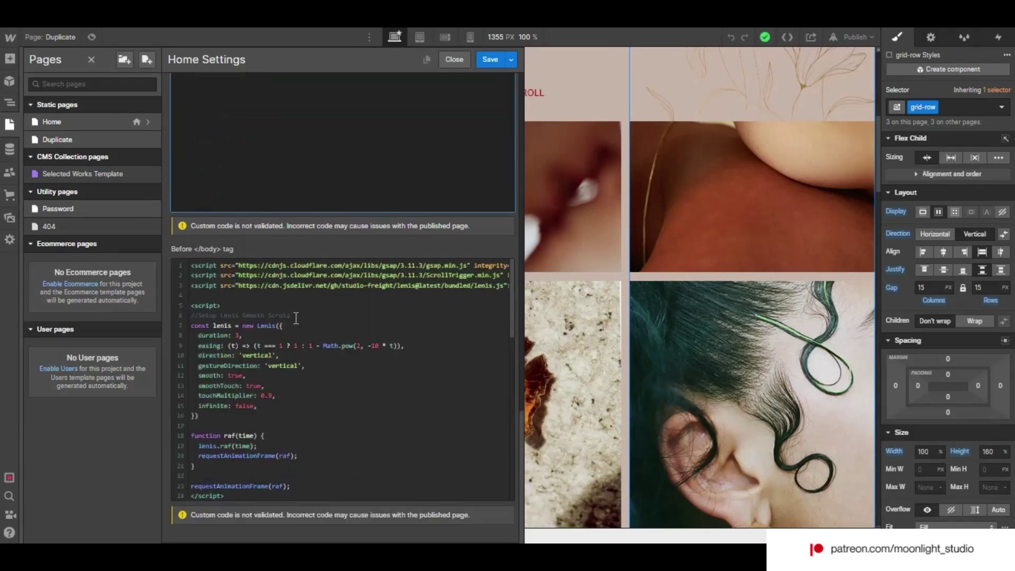
click(305, 286)
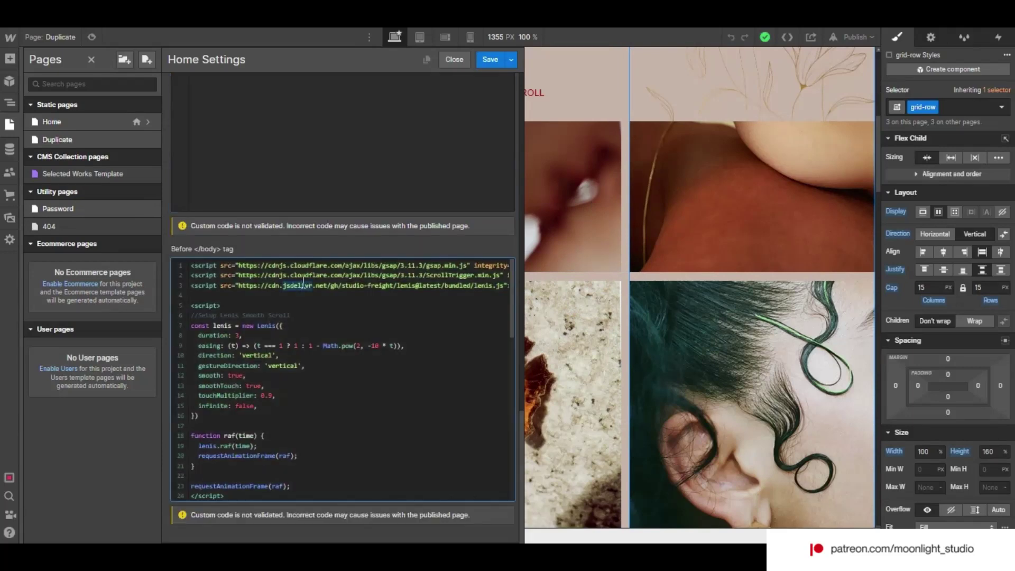
drag(191, 266, 205, 275)
triple_click(205, 274)
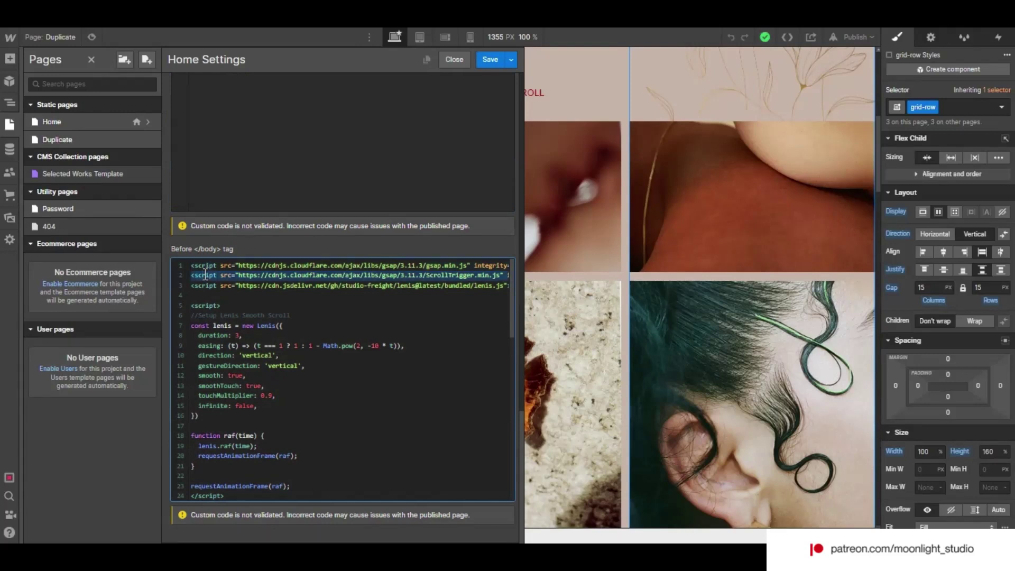
triple_click(211, 286)
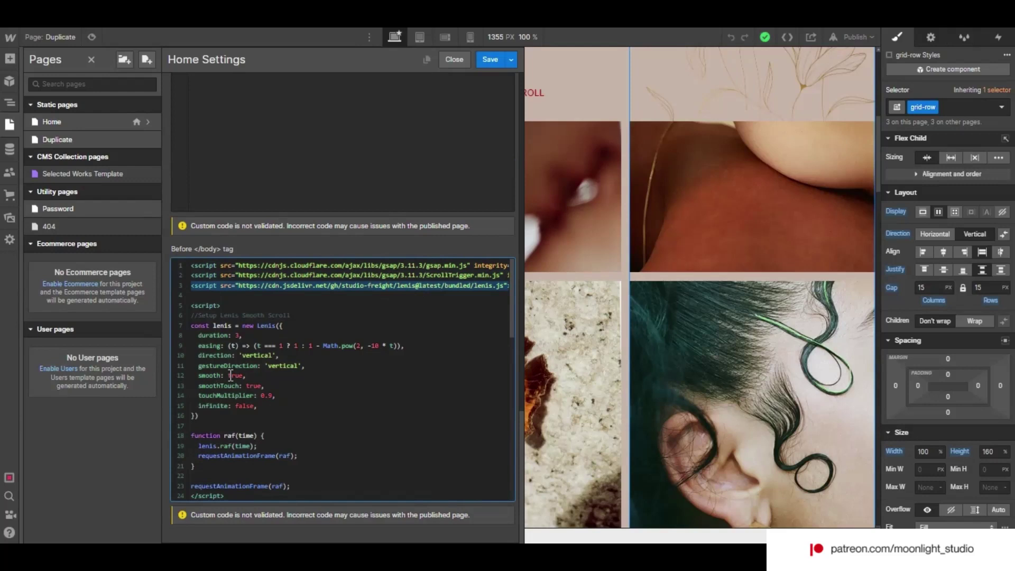
scroll(227, 373, down, 1)
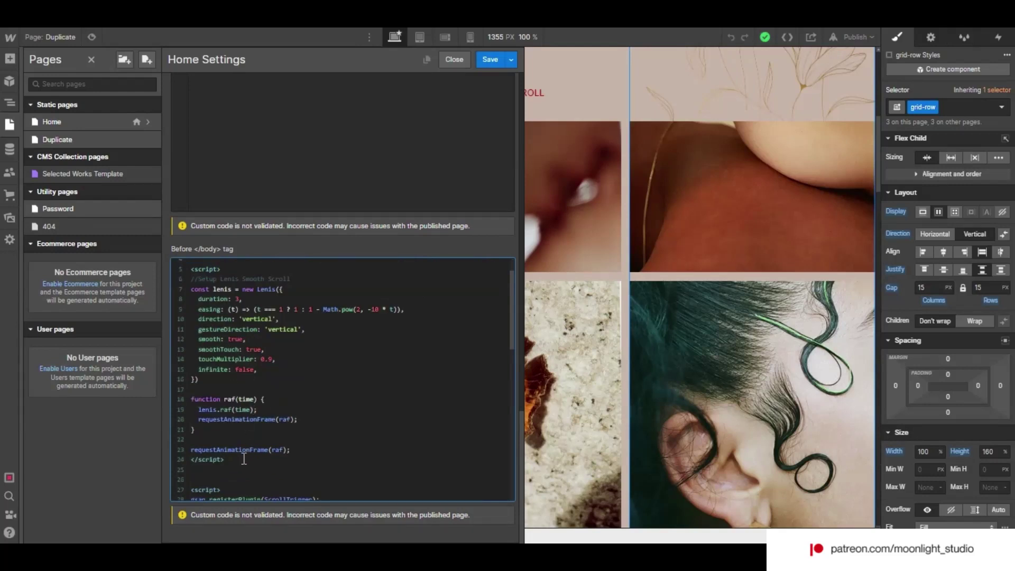
drag(243, 459, 189, 264)
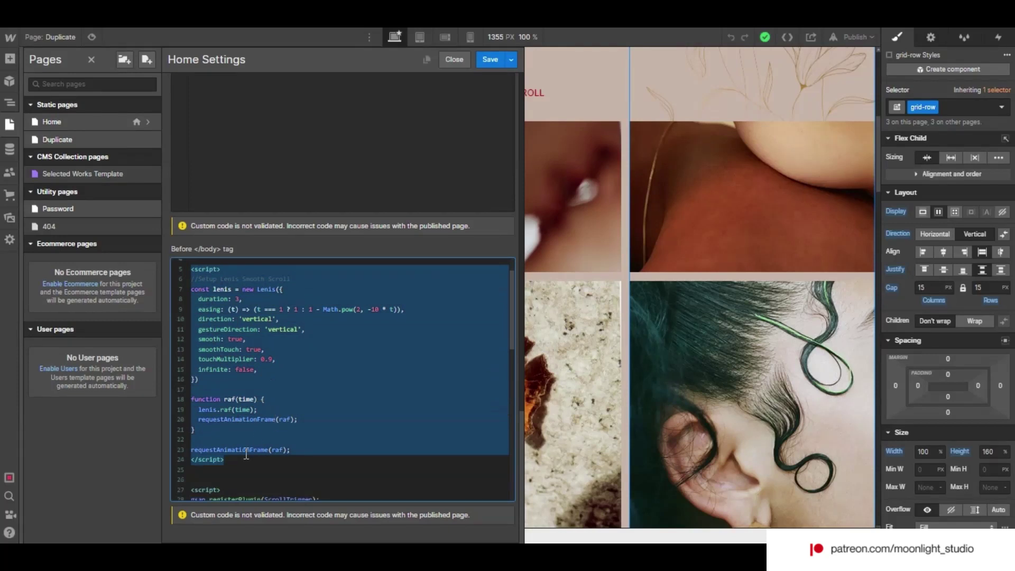
scroll(263, 431, down, 1)
scroll(263, 434, down, 3)
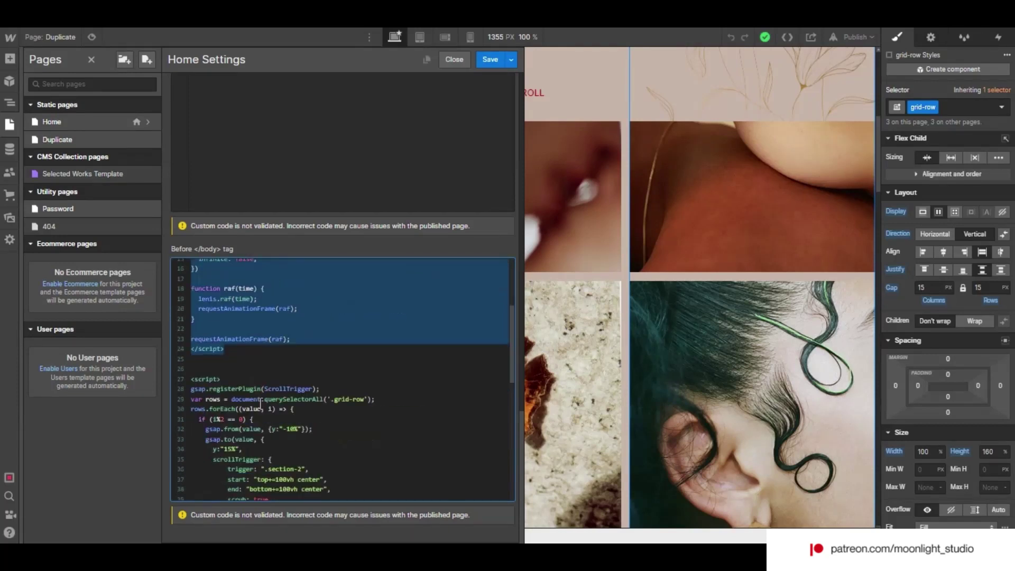
scroll(261, 403, down, 1)
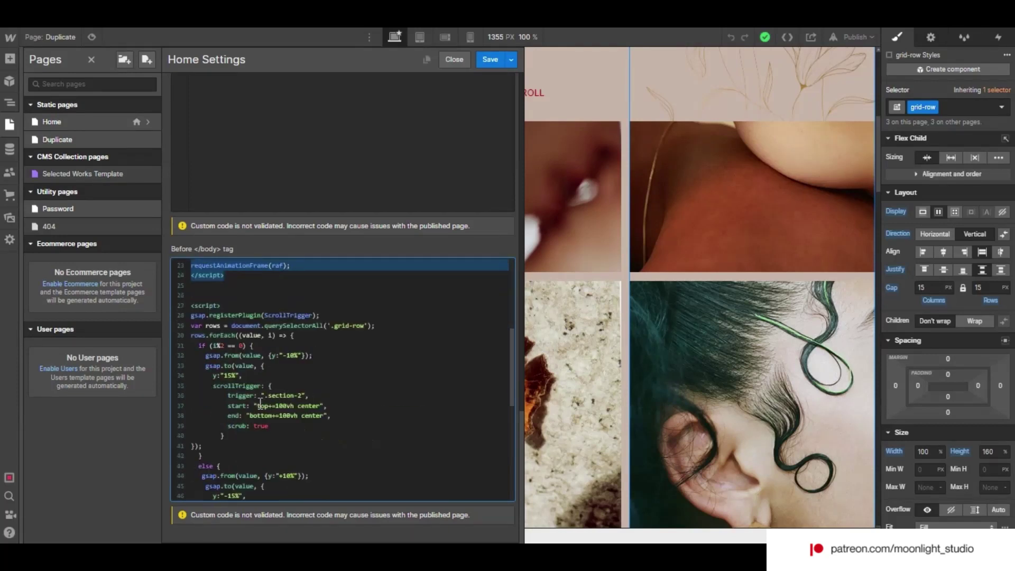
scroll(261, 403, down, 7)
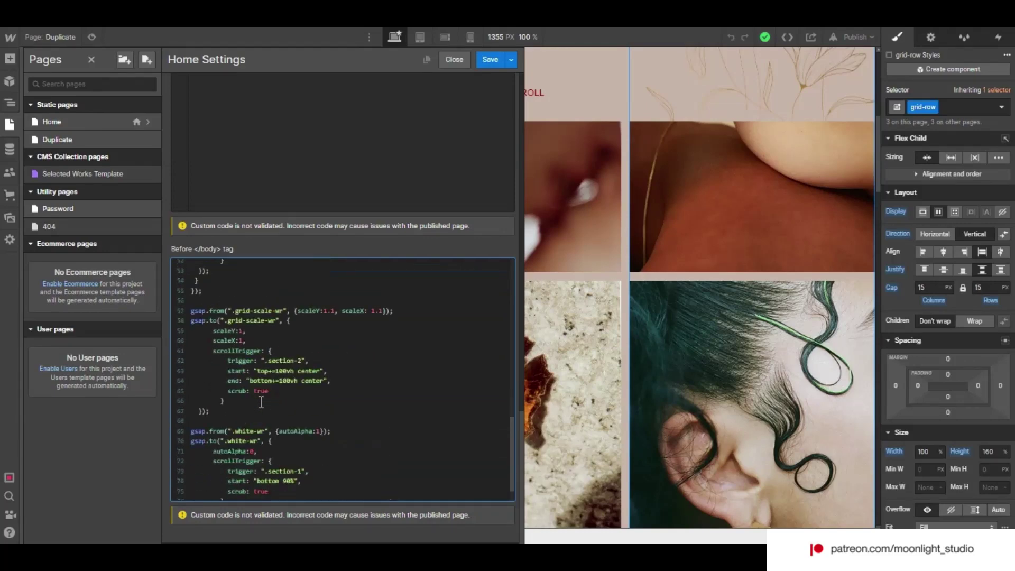
scroll(261, 403, up, 9)
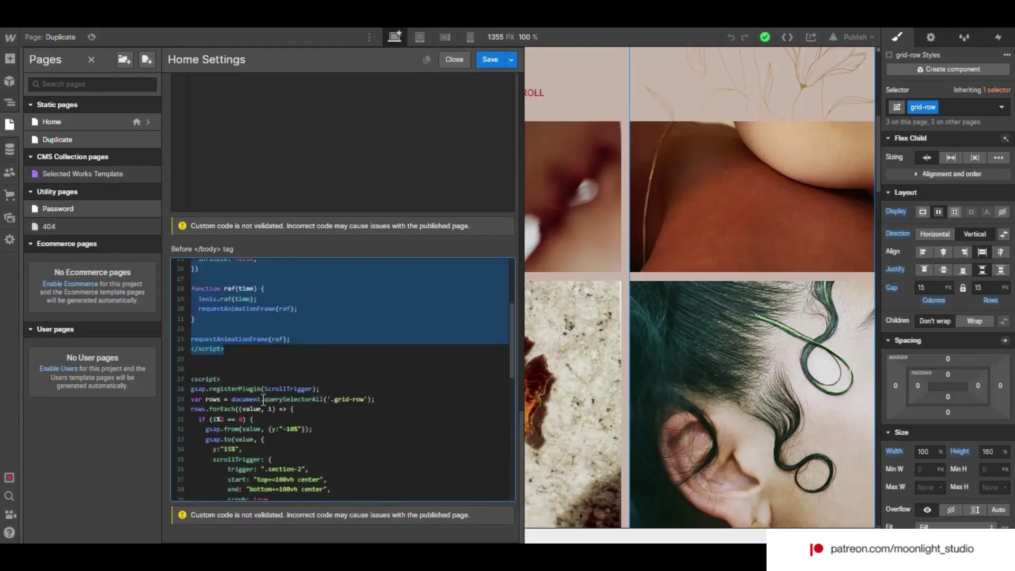
scroll(269, 376, up, 2)
click(269, 375)
scroll(270, 375, up, 2)
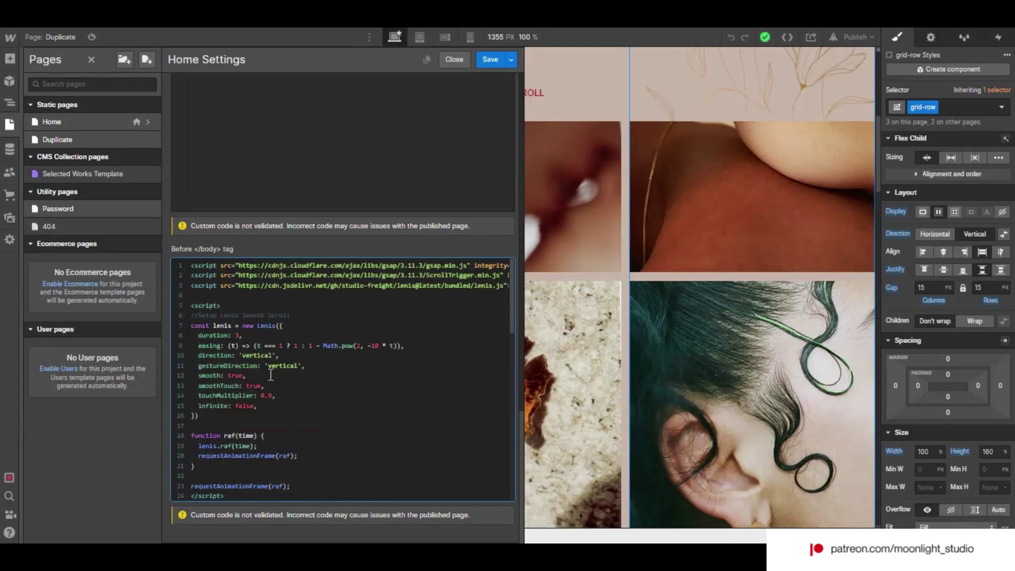
click(486, 62)
scroll(344, 378, down, 6)
click(305, 315)
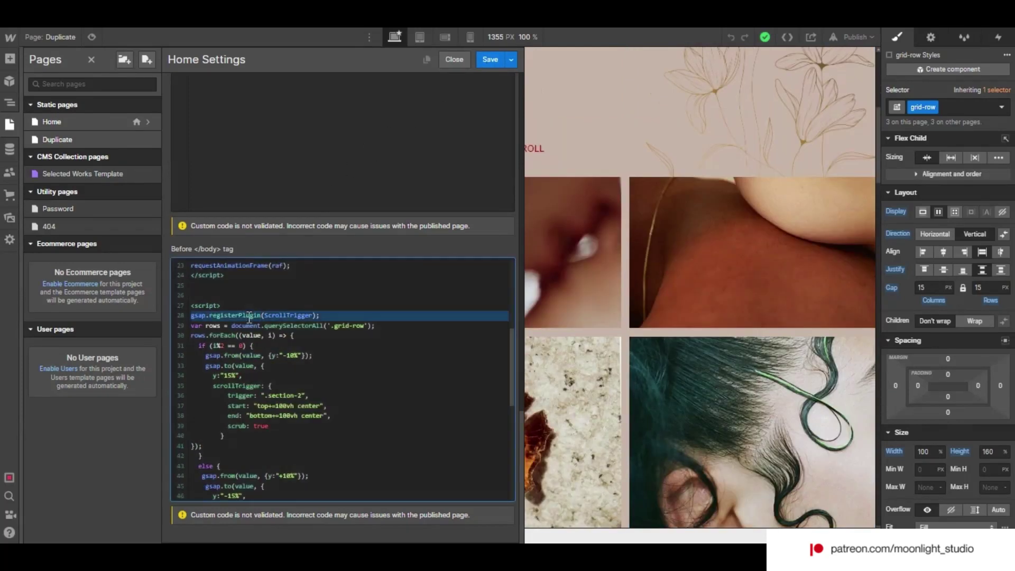
drag(343, 315, 192, 315)
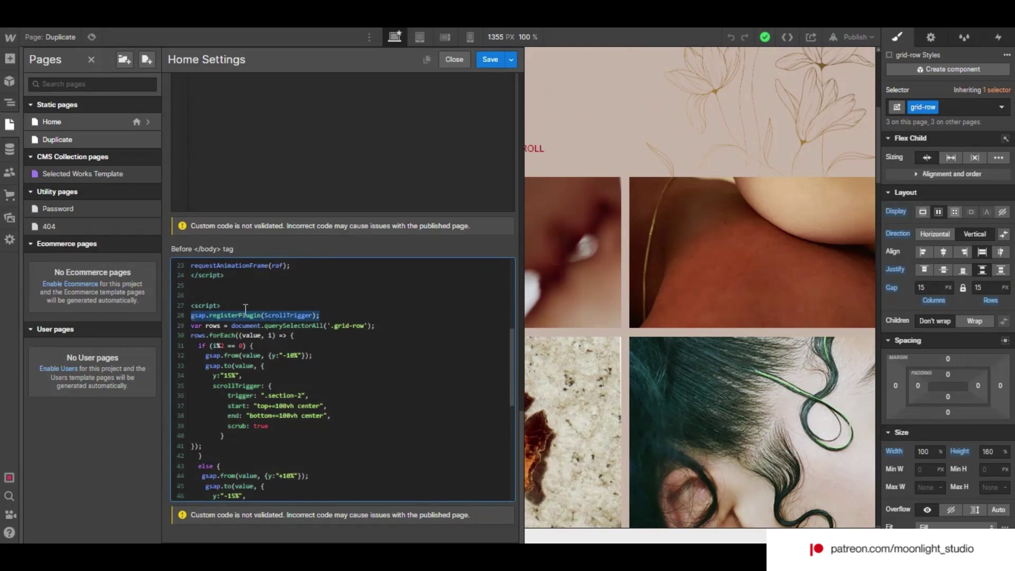
click(264, 315)
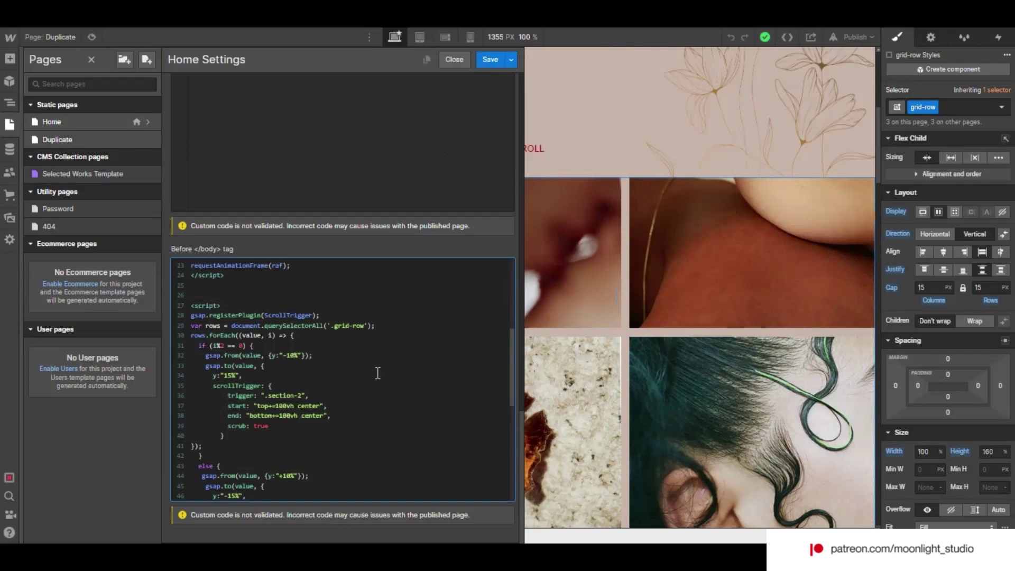
triple_click(227, 327)
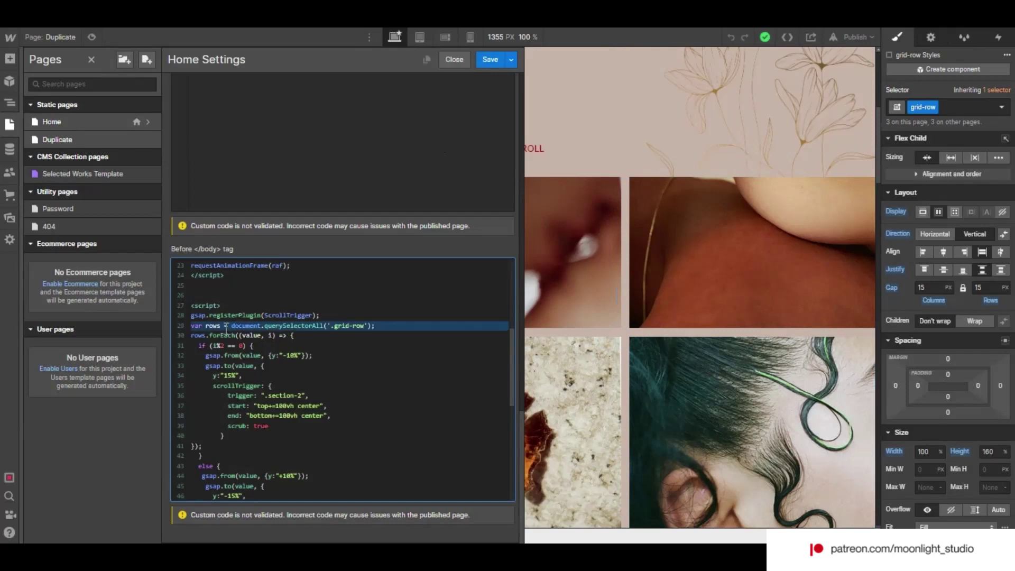
click(221, 326)
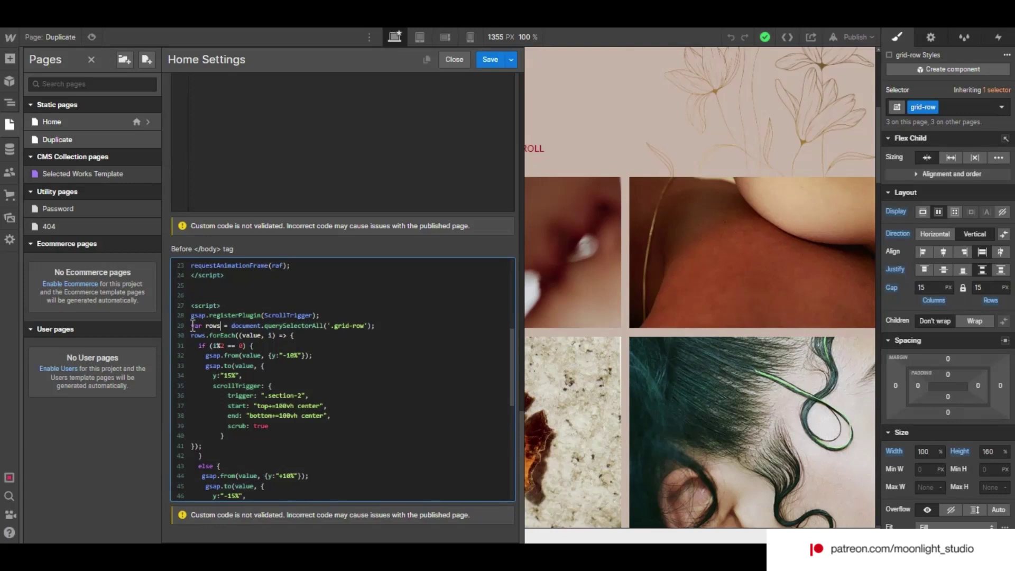
drag(193, 326, 379, 332)
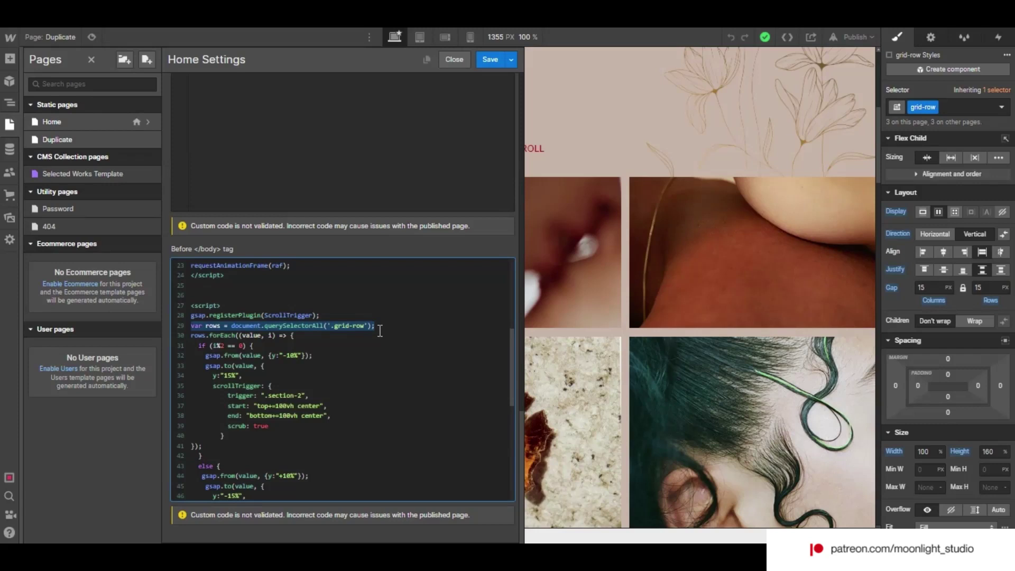
click(355, 353)
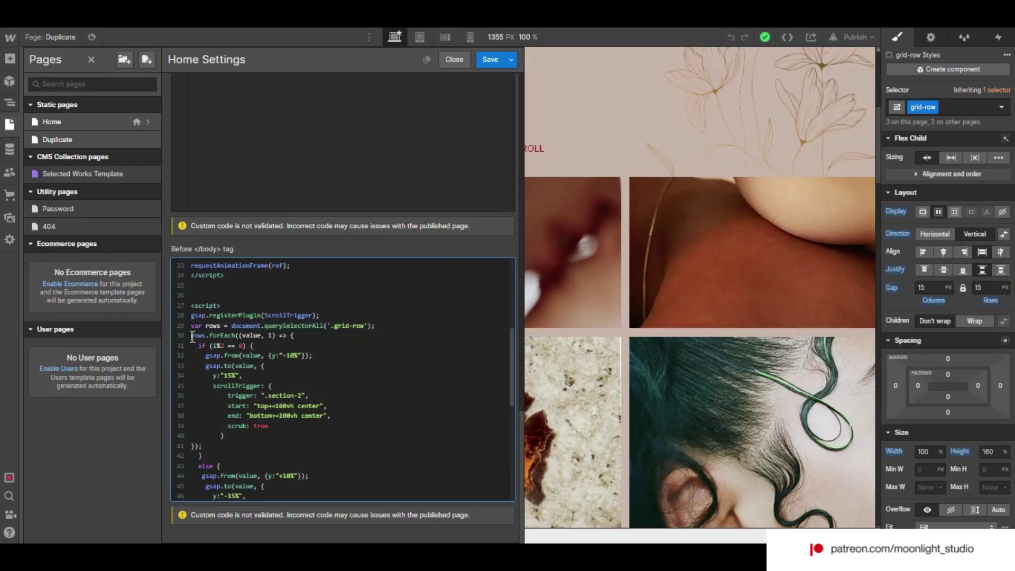
drag(191, 336, 240, 342)
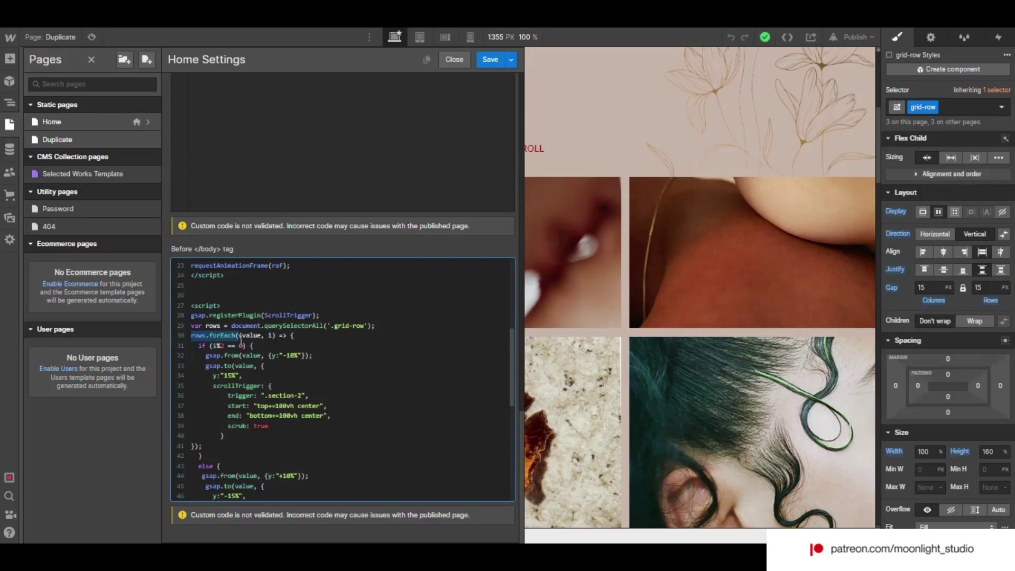
drag(241, 341, 212, 352)
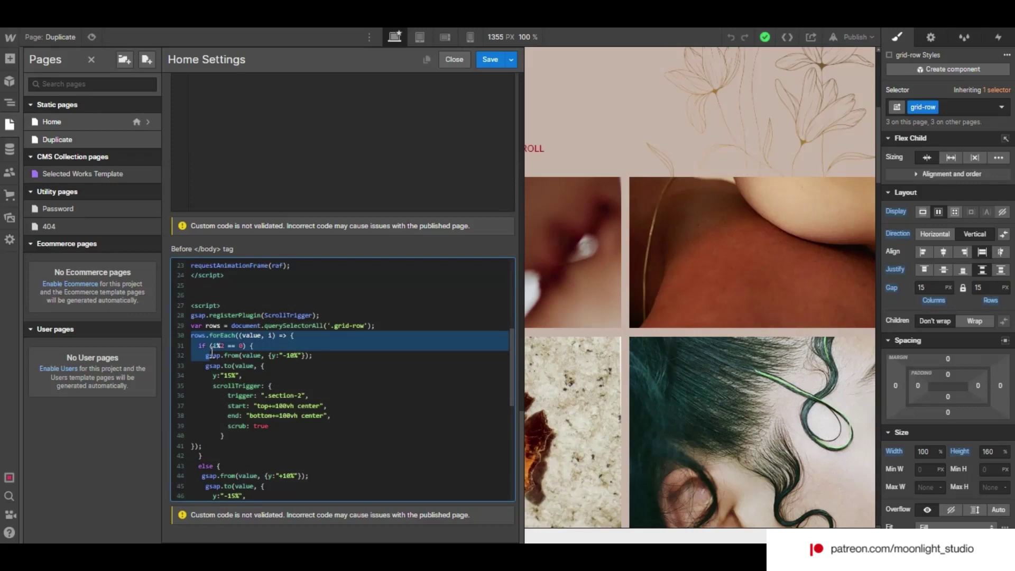
drag(212, 352, 242, 346)
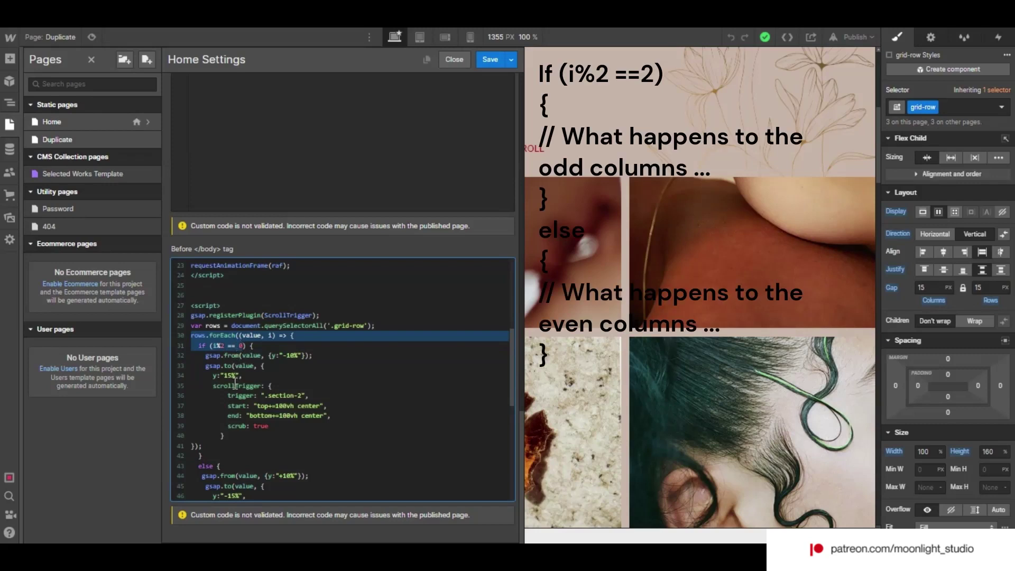
scroll(233, 454, down, 1)
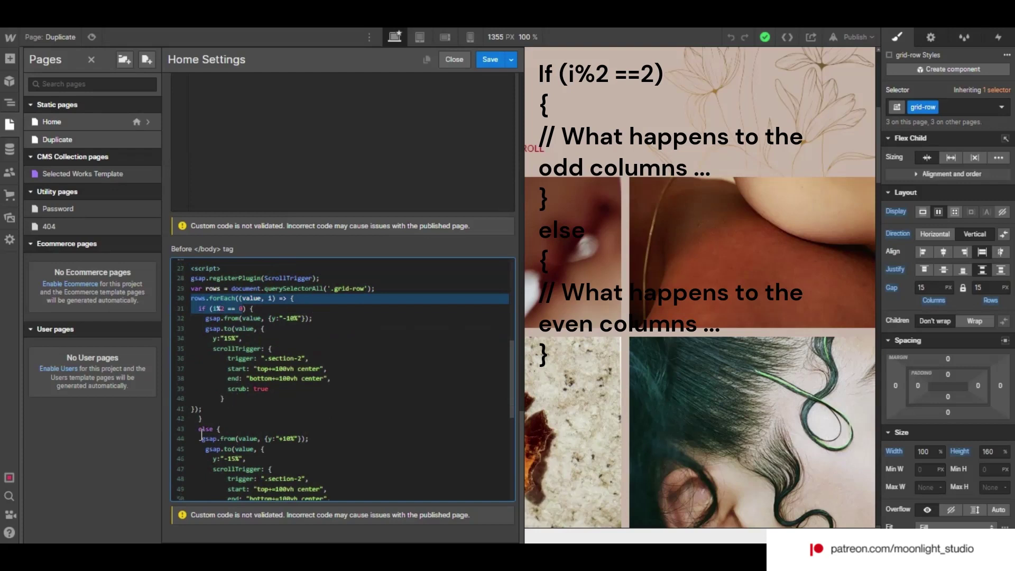
scroll(201, 435, up, 1)
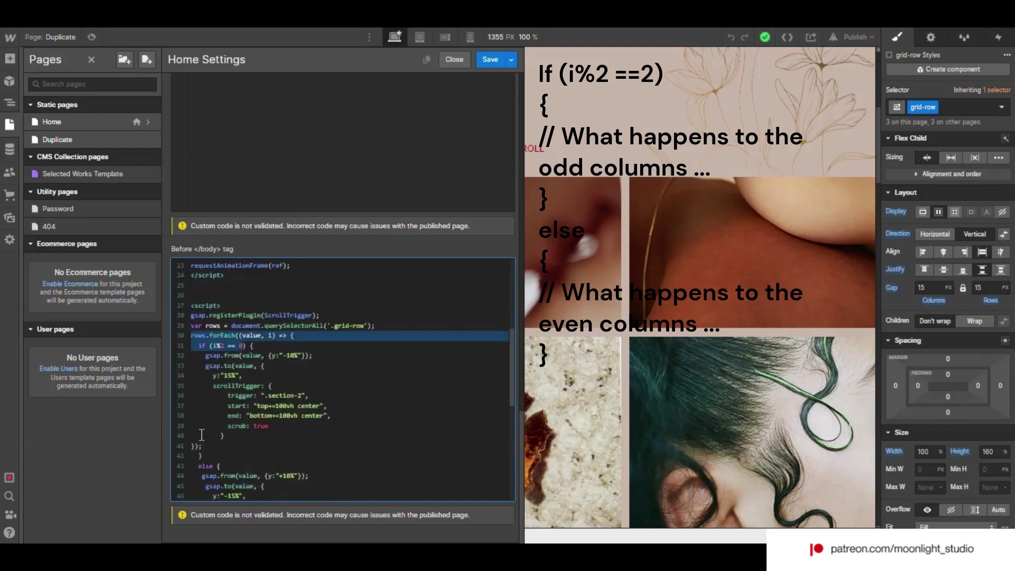
click(197, 344)
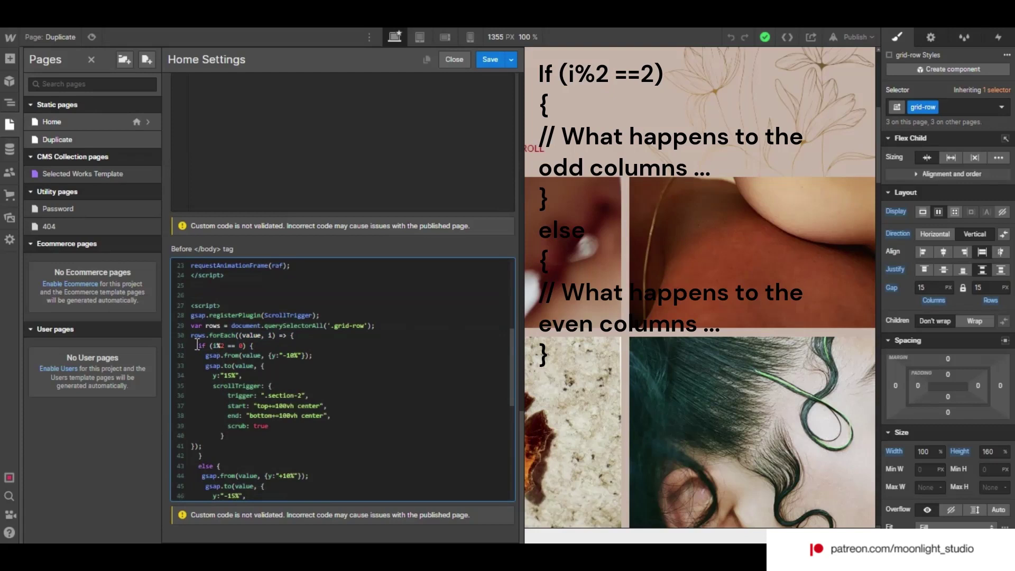
drag(197, 345, 241, 345)
click(257, 351)
double_click(251, 355)
drag(279, 355, 287, 357)
double_click(290, 356)
drag(207, 375, 228, 375)
drag(235, 370, 238, 380)
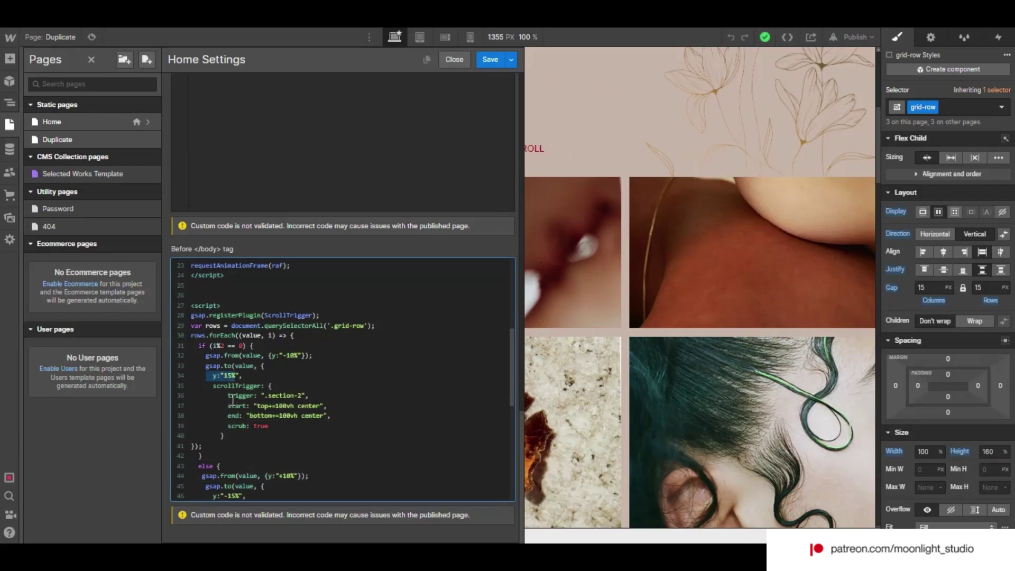
scroll(232, 400, down, 3)
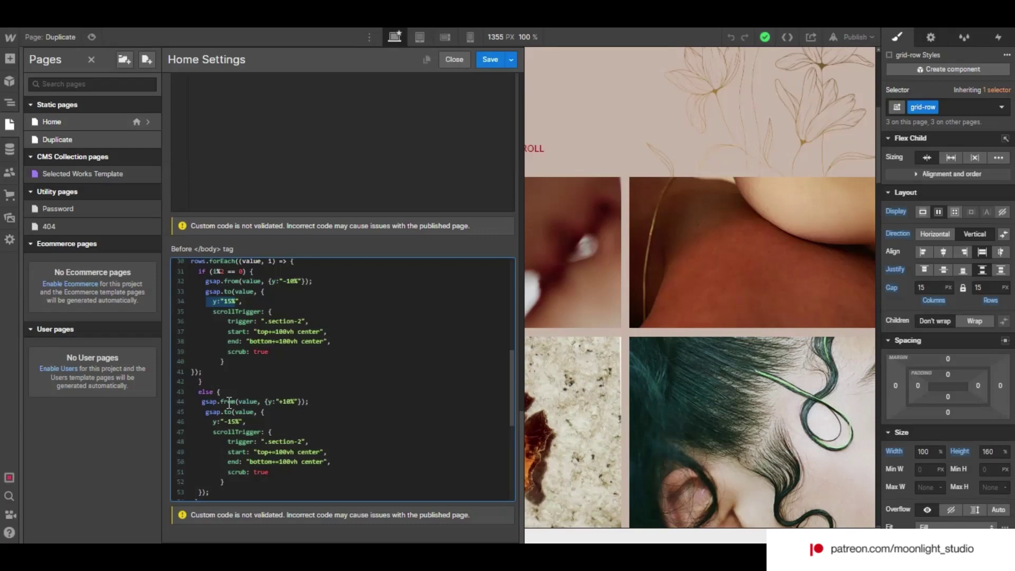
click(229, 401)
double_click(205, 391)
click(218, 394)
click(264, 402)
click(254, 442)
scroll(256, 441, down, 3)
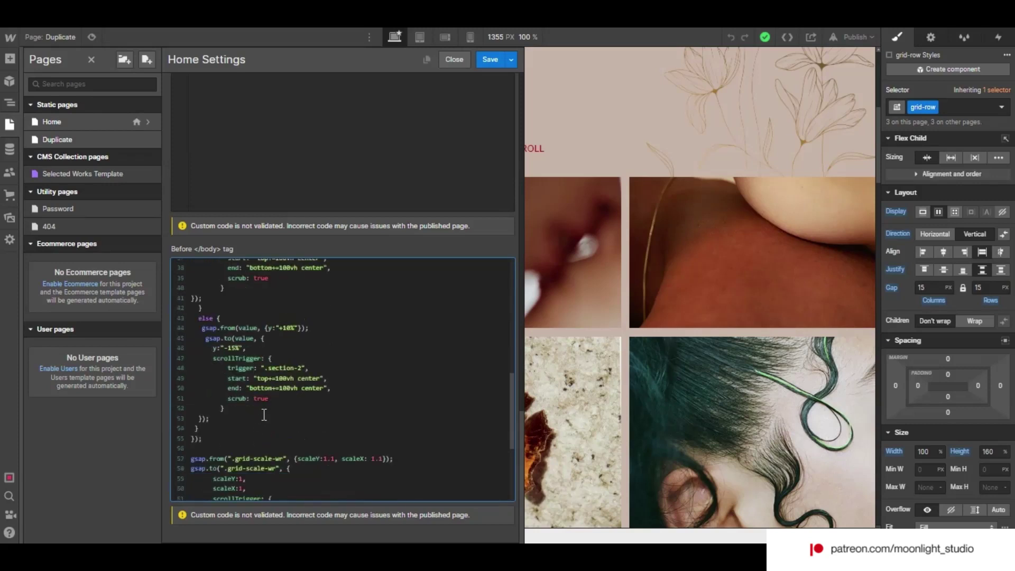
scroll(265, 415, up, 2)
scroll(264, 415, up, 2)
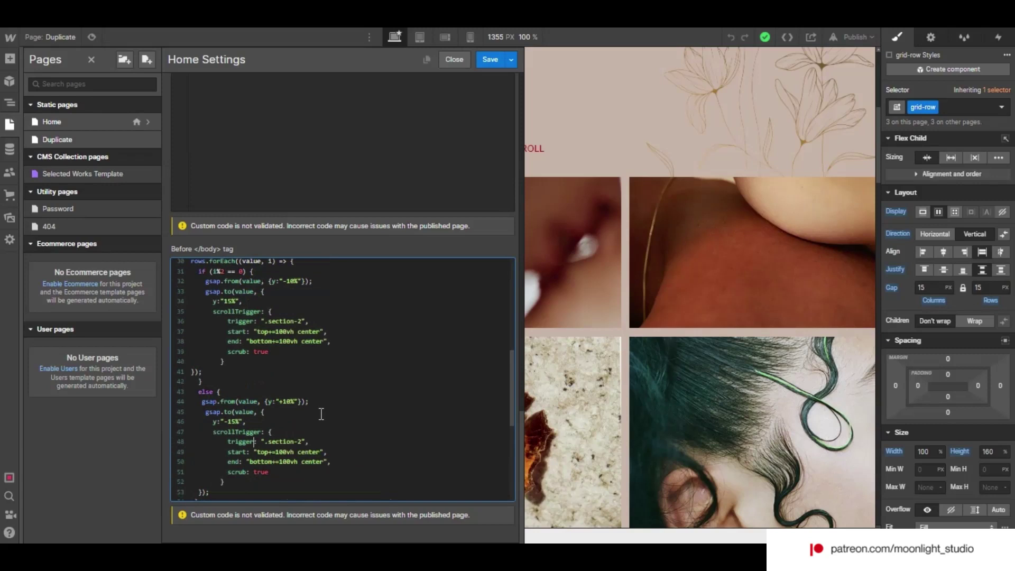
double_click(266, 332)
click(256, 333)
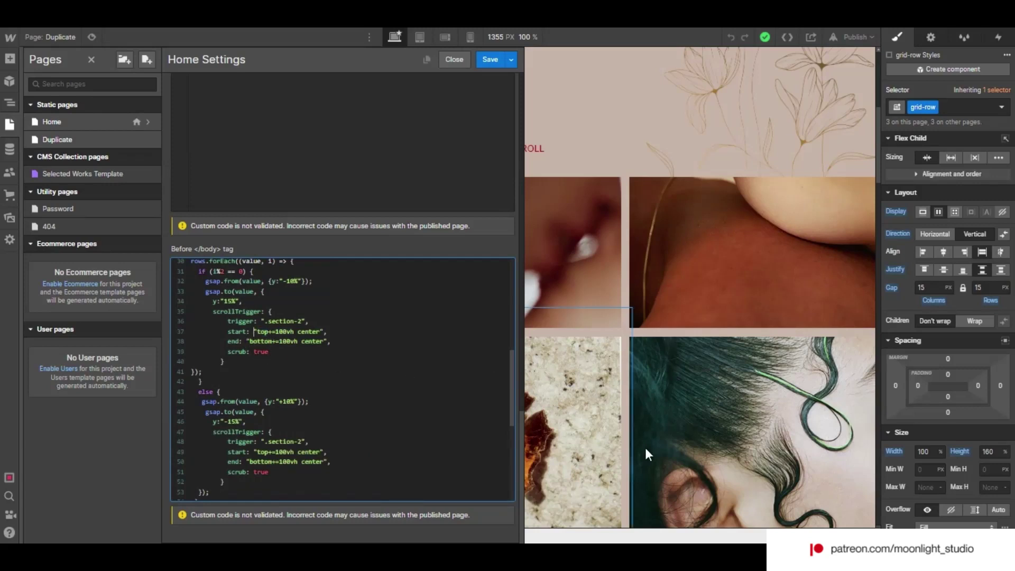
mouse_move(655, 541)
scroll(351, 363, down, 5)
scroll(323, 346, down, 1)
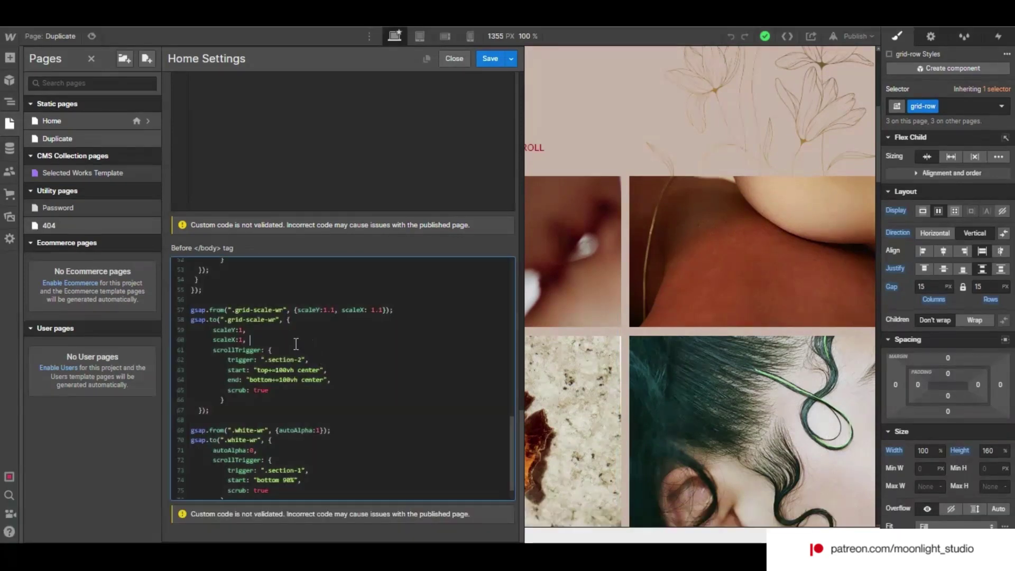
scroll(274, 338, up, 9)
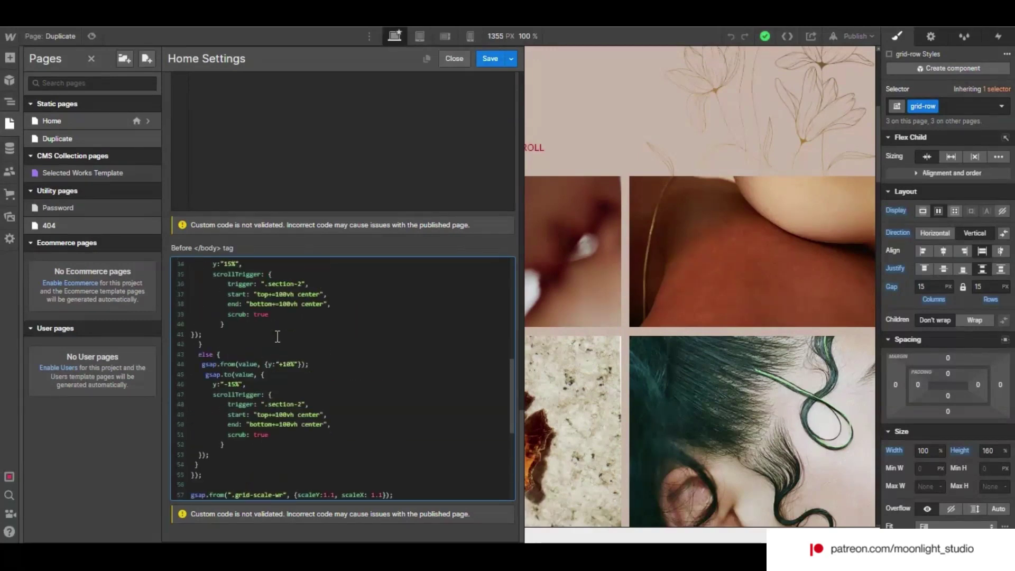
Highlight the grid-scale-wr gsap.to scale block in the custom code, then clear the selection.
scroll(277, 337, down, 10)
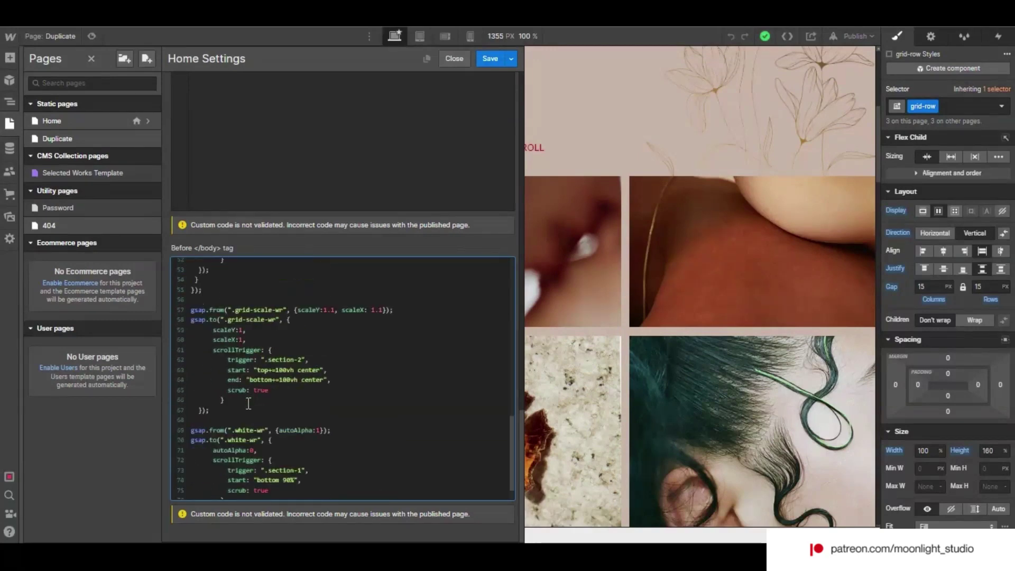
scroll(261, 374, up, 1)
drag(225, 417, 191, 317)
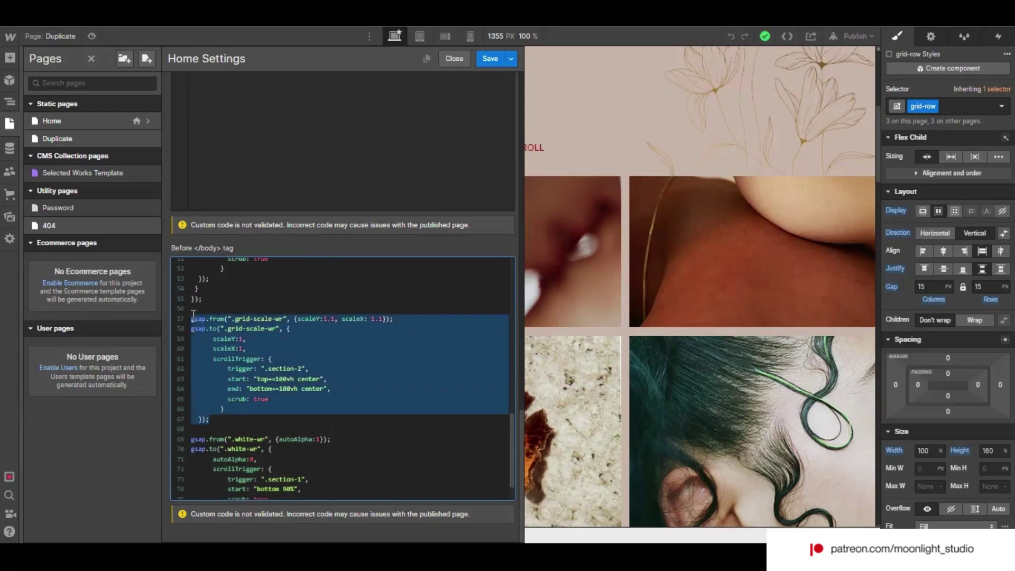
click(266, 337)
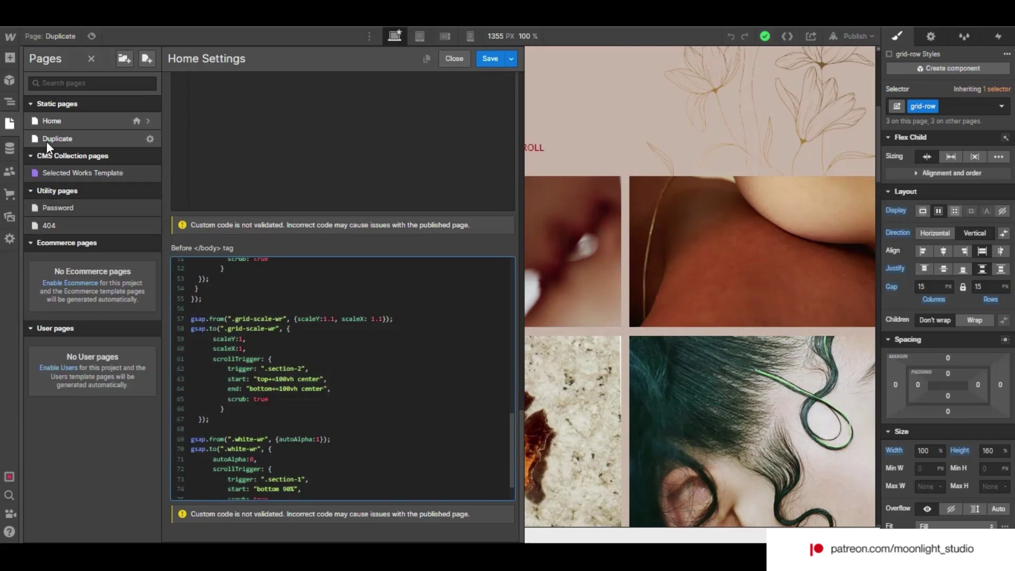
Select grid-scale-wr in the Navigator element tree, then return to the site pages list.
click(14, 103)
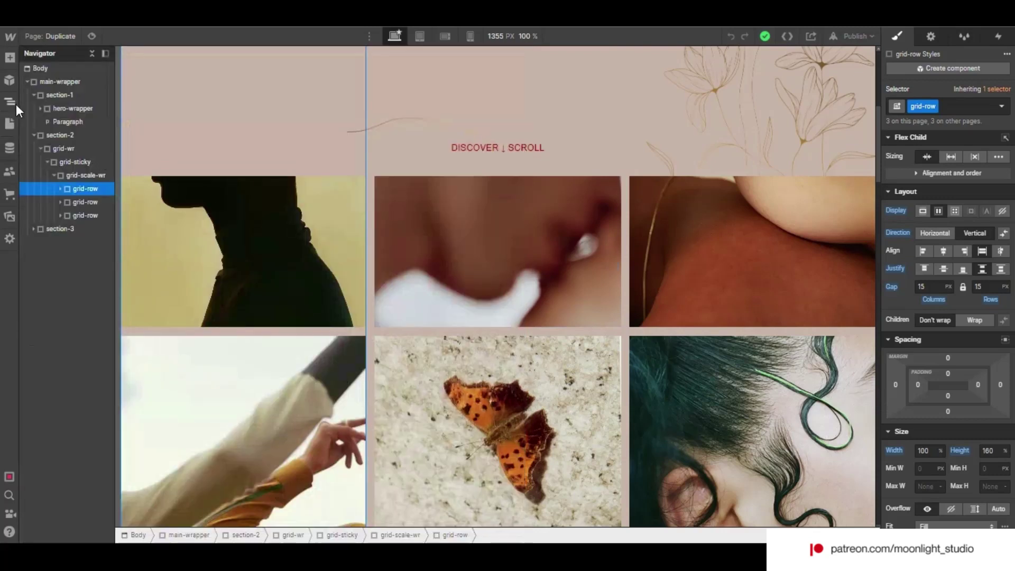
click(72, 177)
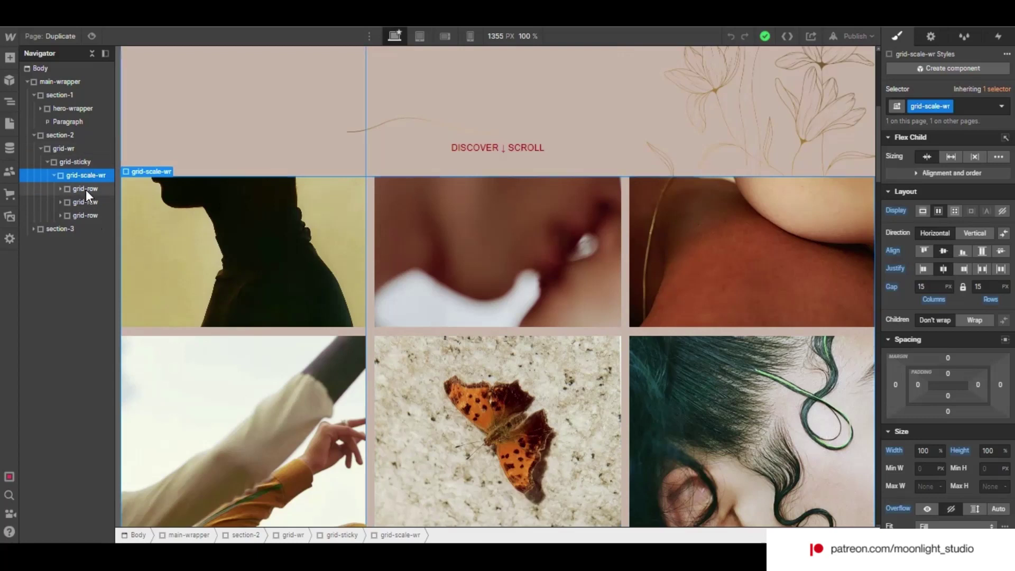
click(11, 127)
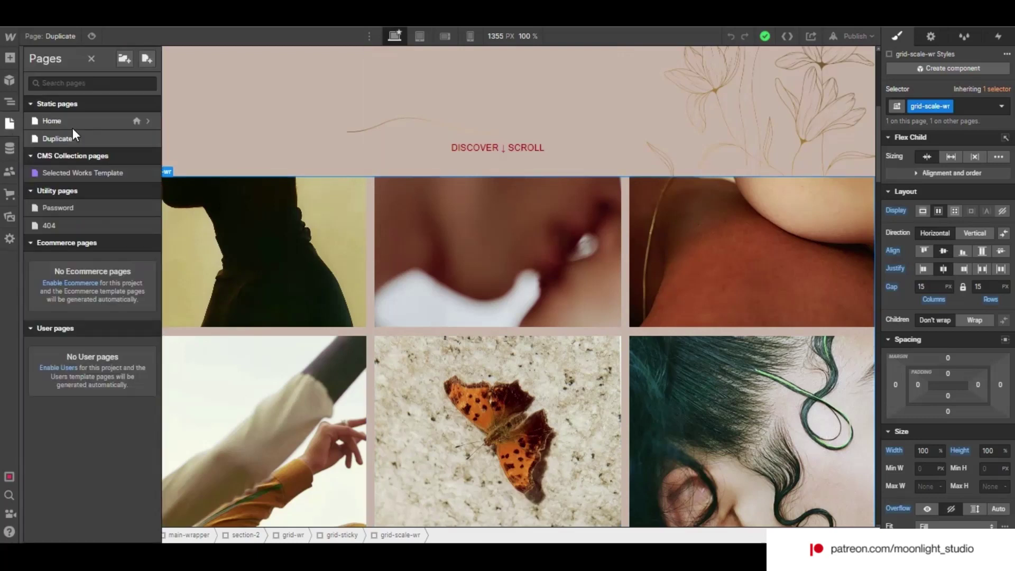
Reopen Home settings and highlight the scaleY and scaleX target values in the grid-scale-wr code.
click(150, 123)
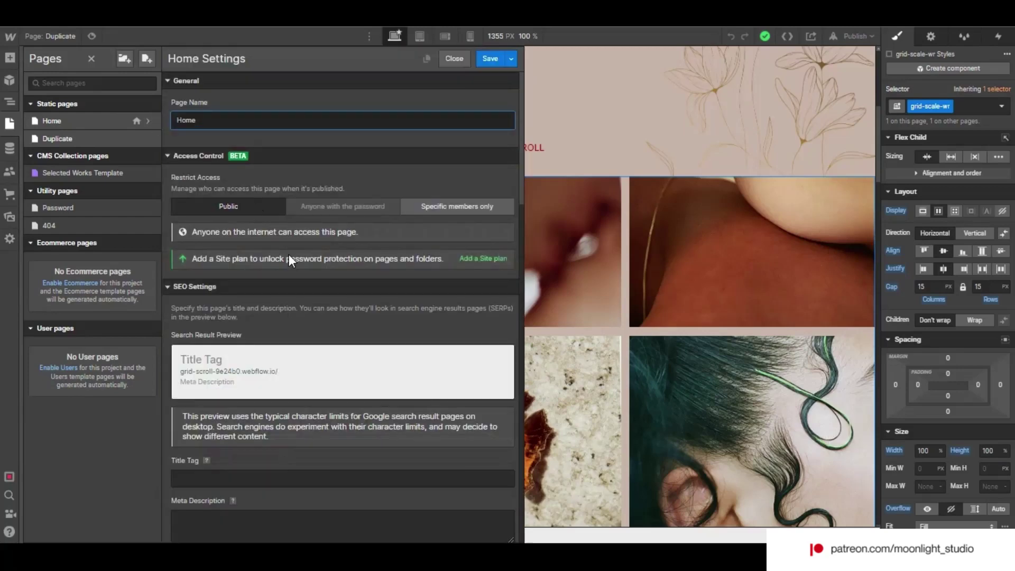
scroll(289, 254, down, 5)
scroll(290, 259, down, 20)
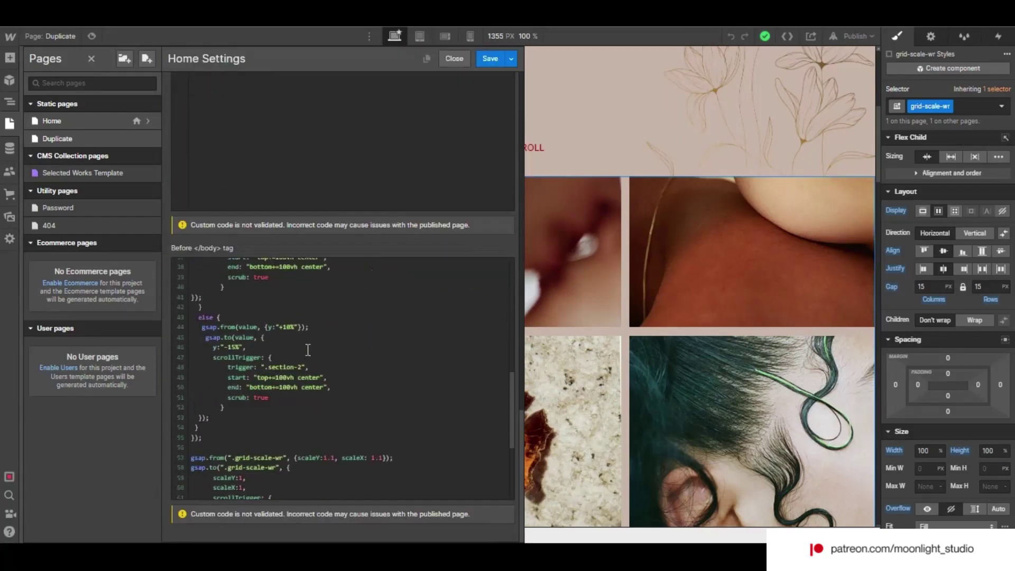
scroll(308, 351, down, 1)
scroll(309, 358, up, 1)
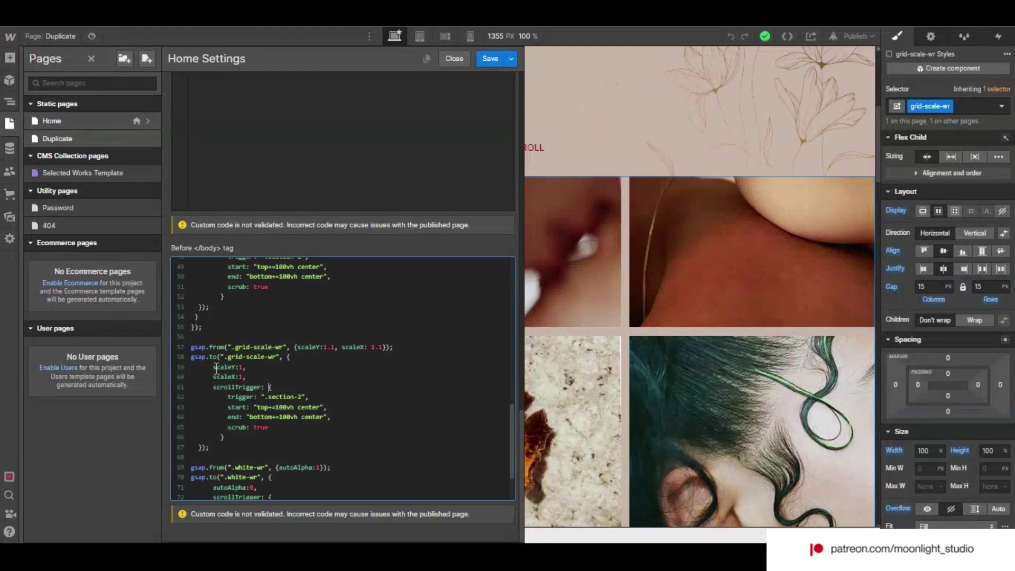
drag(216, 369, 248, 380)
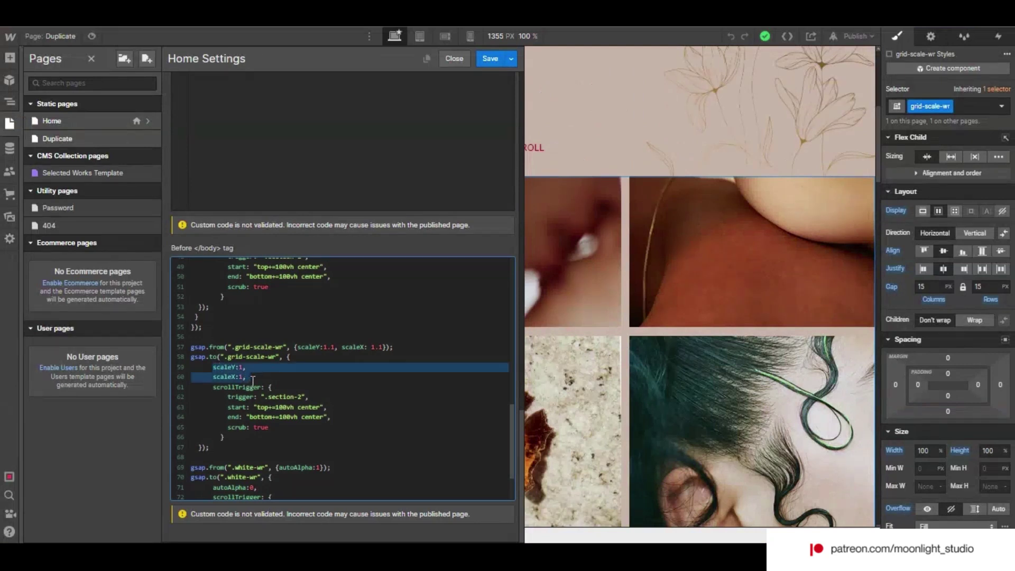
click(254, 379)
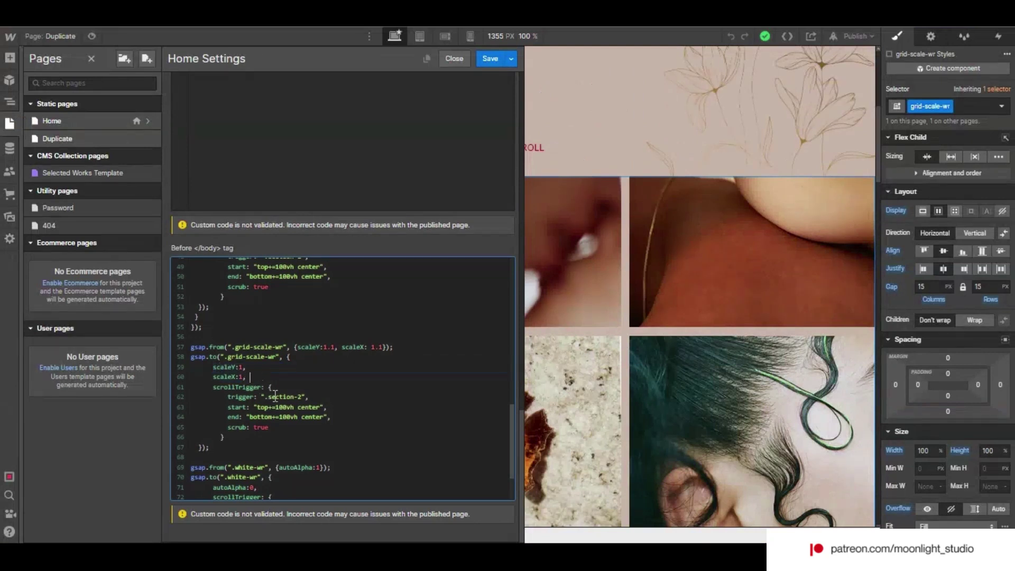
Highlight the .section-2 trigger line and the .white-wr target, then close the Home settings.
triple_click(275, 396)
click(275, 400)
scroll(235, 423, down, 2)
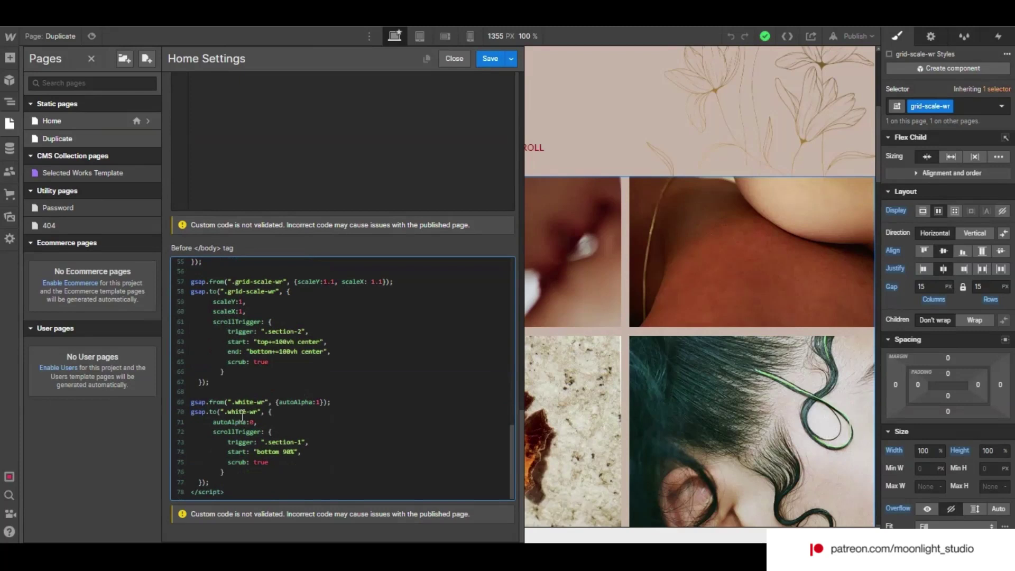
double_click(242, 404)
click(14, 102)
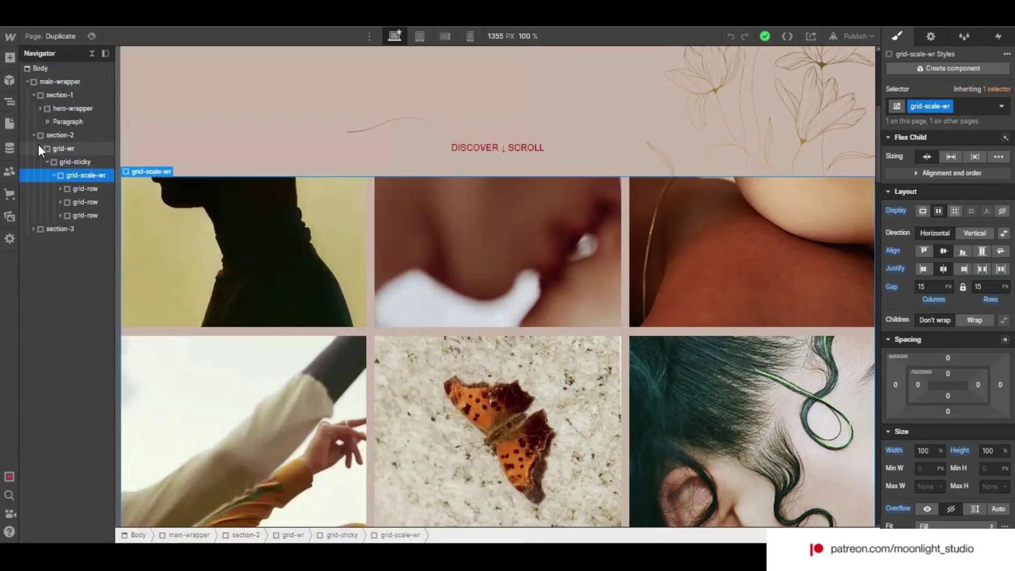
Switch the Designer to editing the Home page from the Static pages list.
click(10, 124)
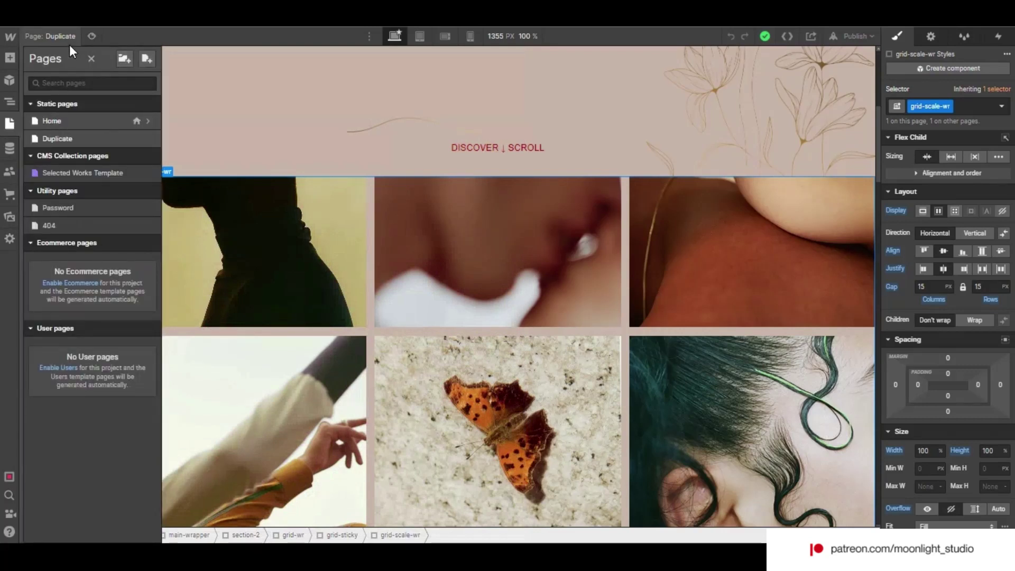
key(z)
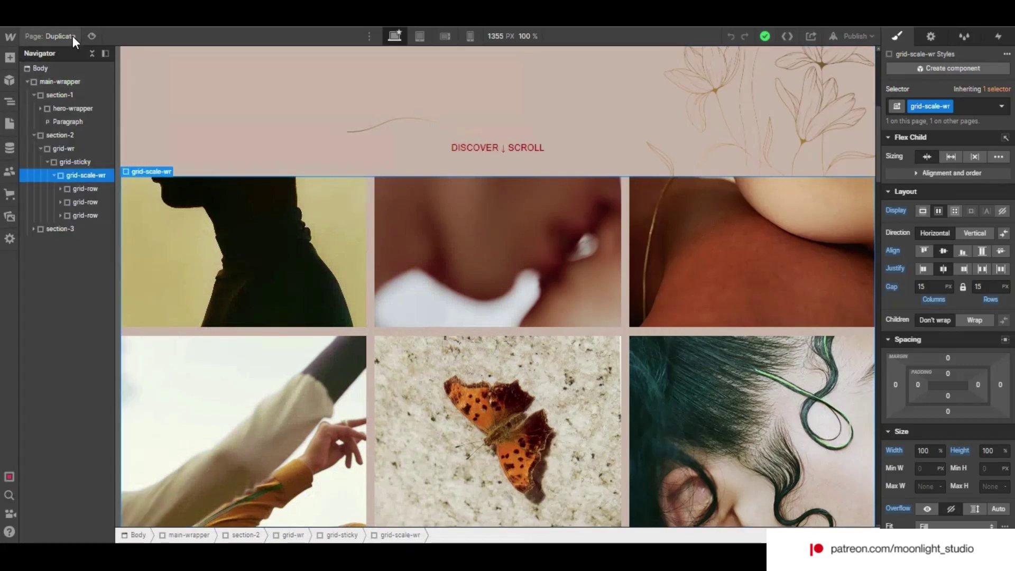
click(72, 36)
click(73, 106)
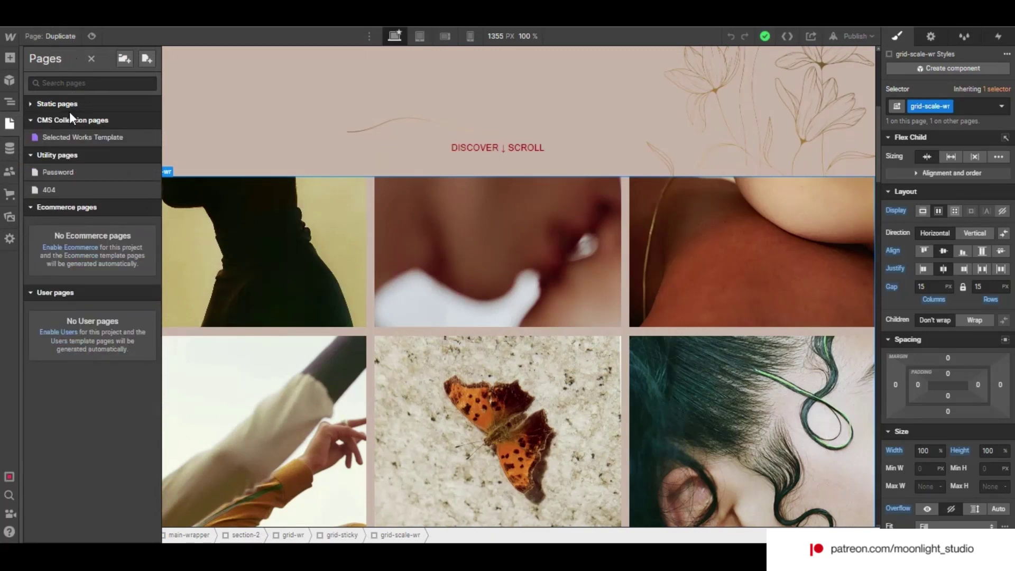
click(74, 104)
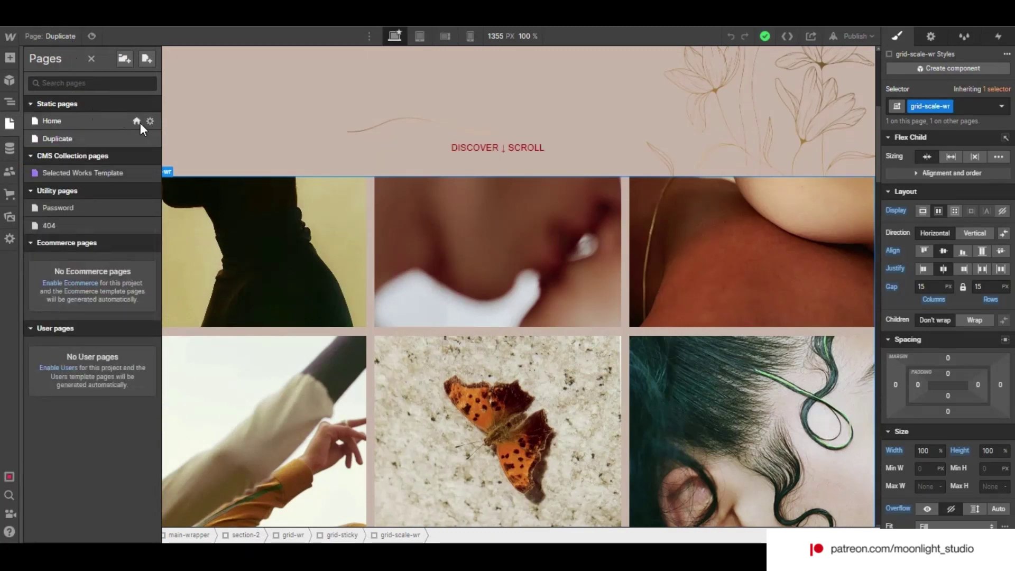
click(123, 124)
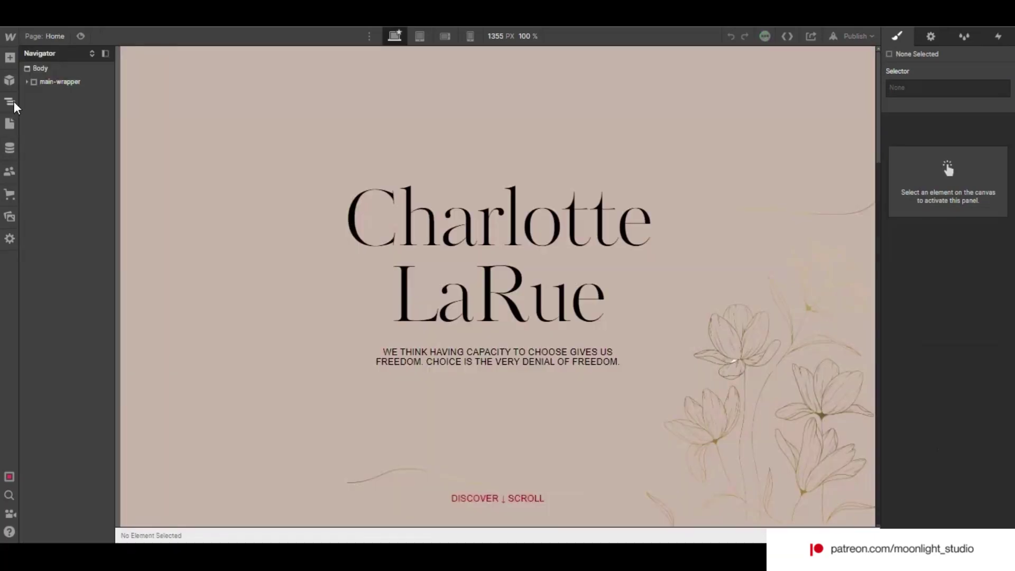
In the element tree, select main-wrapper and expand main-wrapper, footer-wr and parent-wr.
click(14, 100)
click(14, 109)
click(32, 80)
click(24, 82)
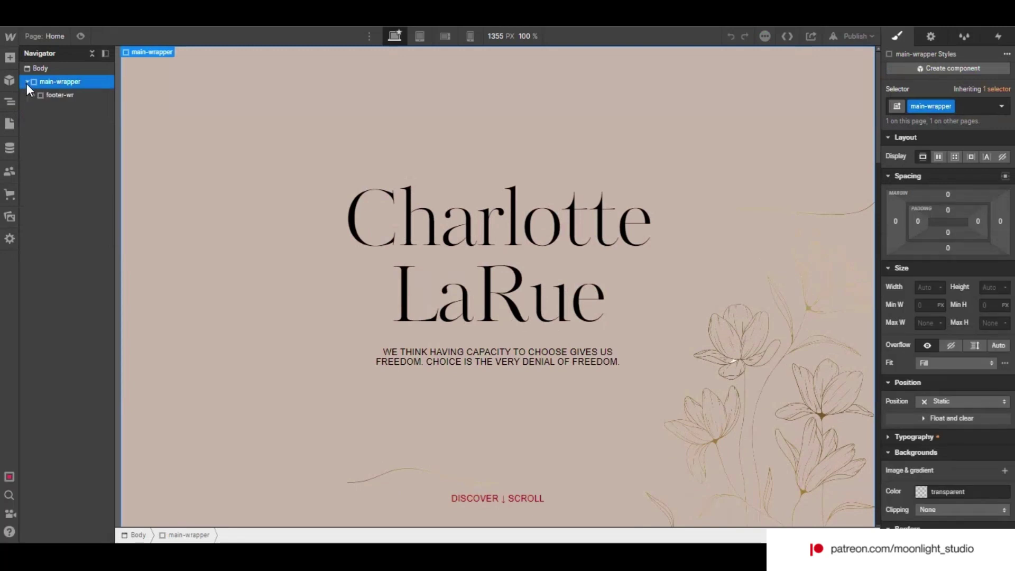
click(33, 93)
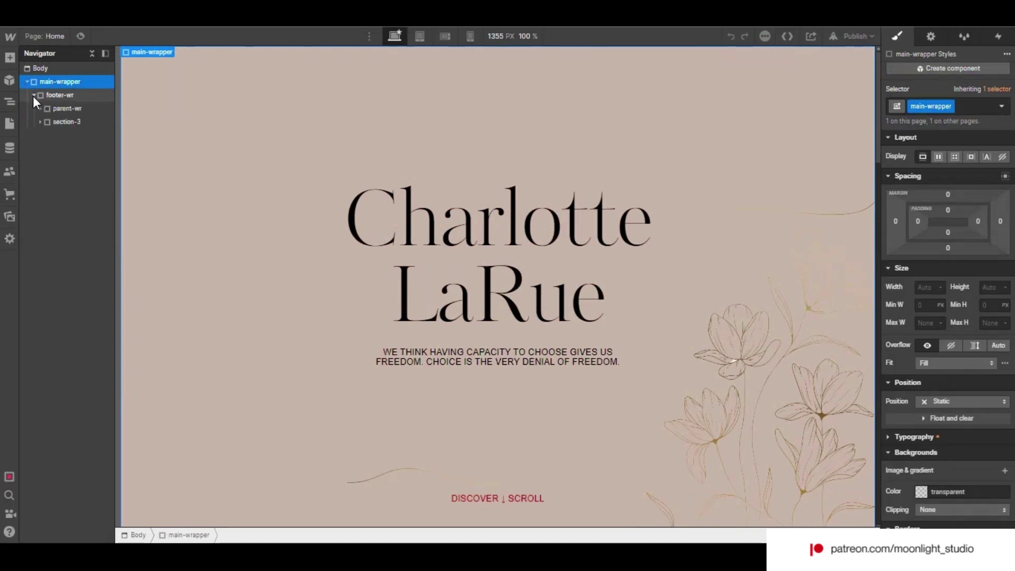
click(39, 106)
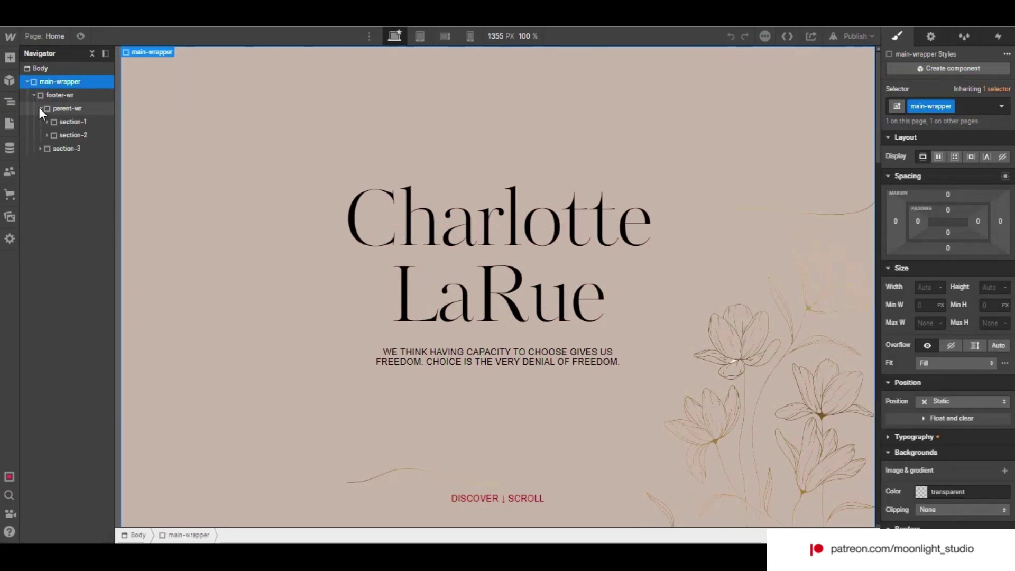
Expand section-2, grid-wr and grid-sticky, and select the white-wr overlay layer.
click(46, 135)
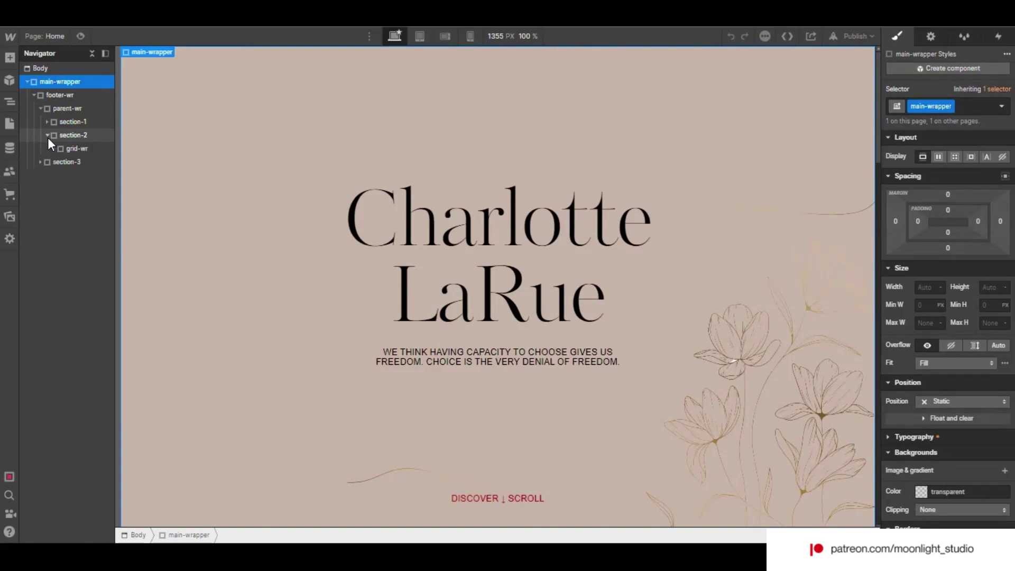
click(54, 149)
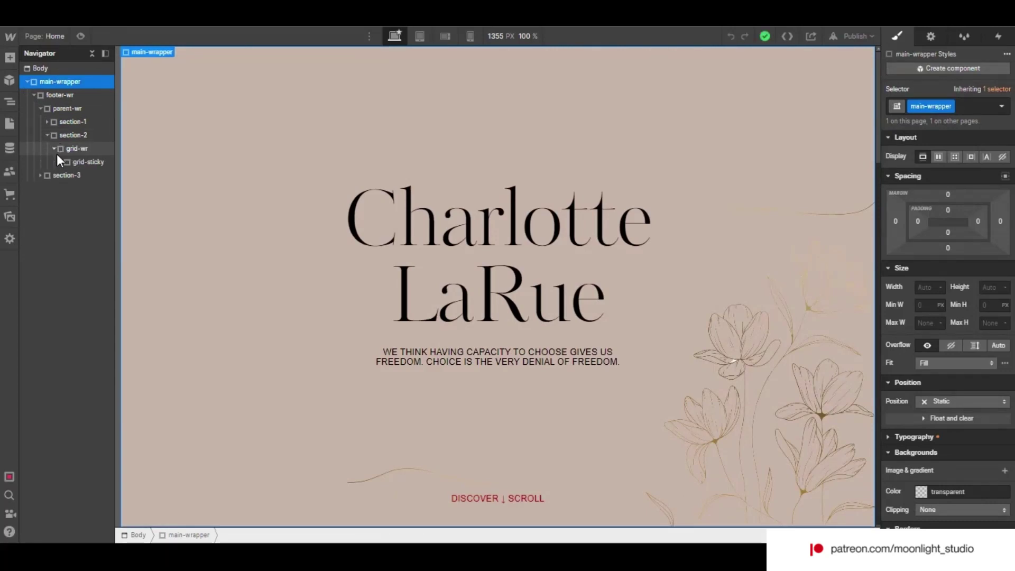
click(59, 162)
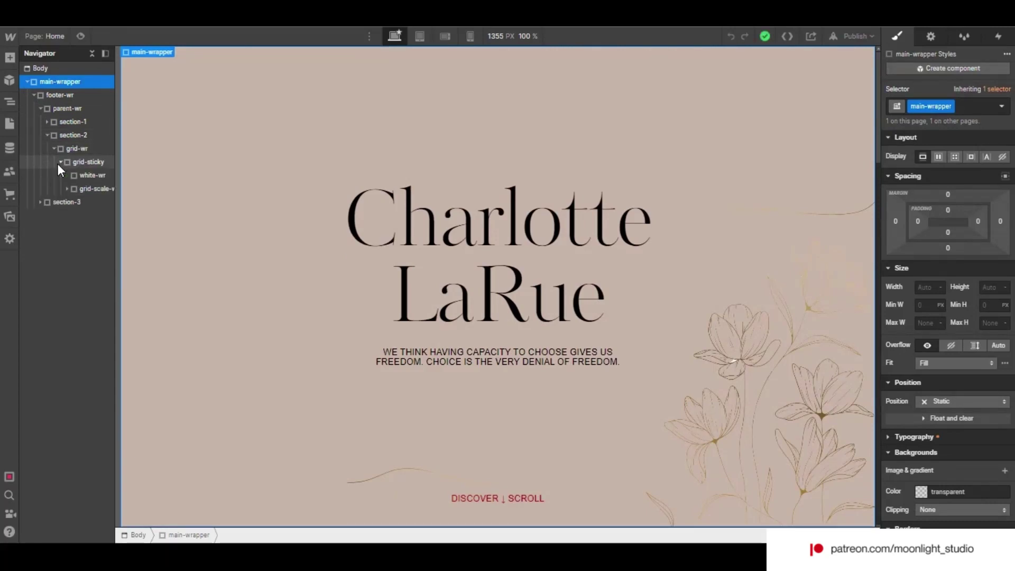
click(93, 175)
scroll(258, 216, down, 5)
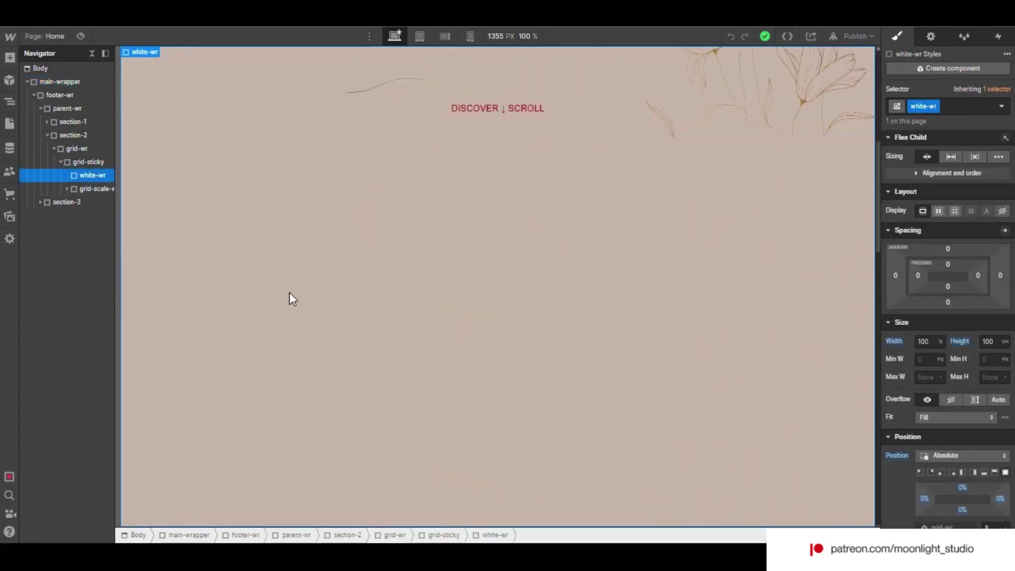
scroll(369, 240, down, 2)
scroll(315, 260, up, 2)
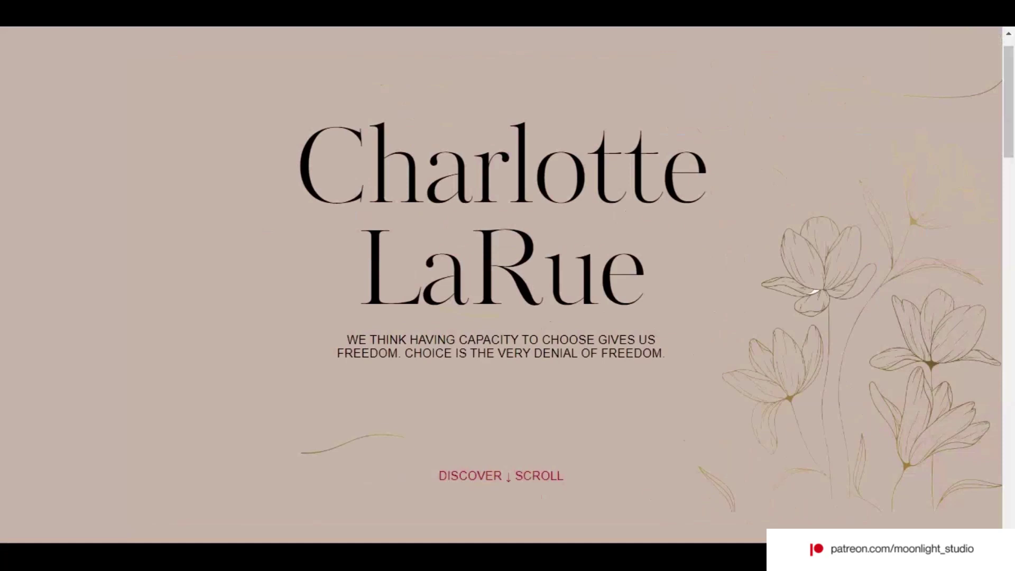
scroll(439, 295, up, 1)
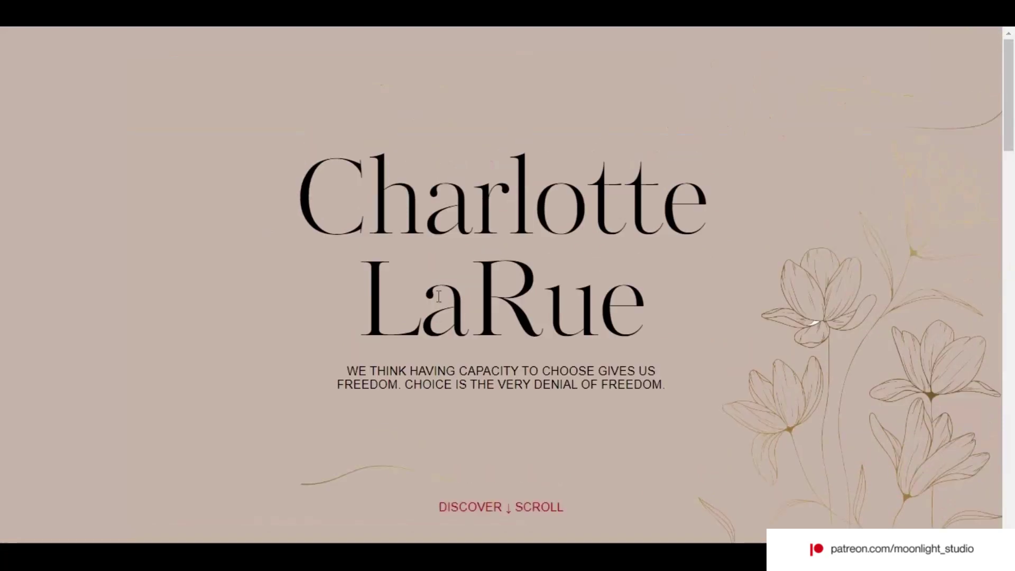
scroll(480, 269, down, 5)
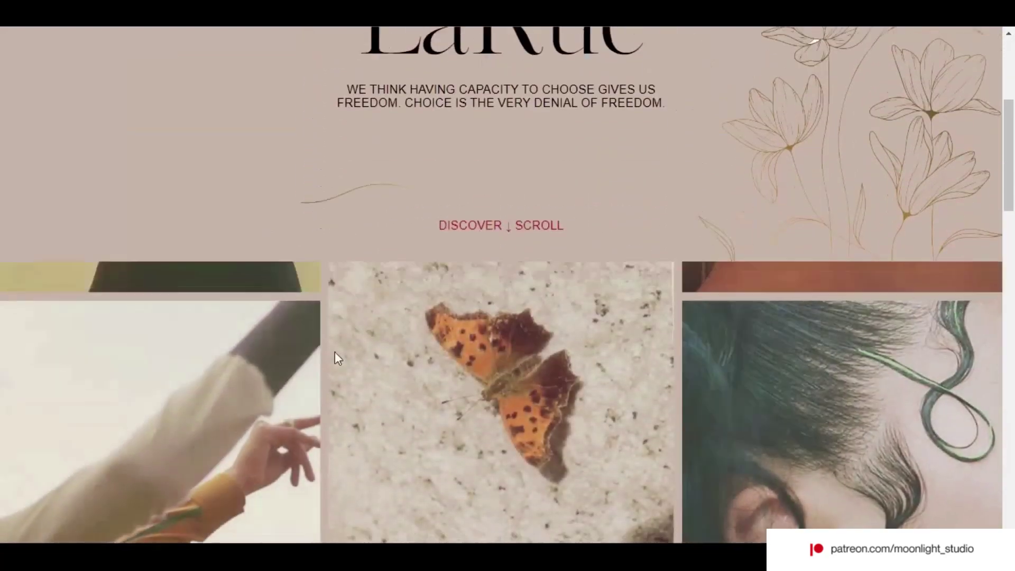
scroll(353, 328, up, 4)
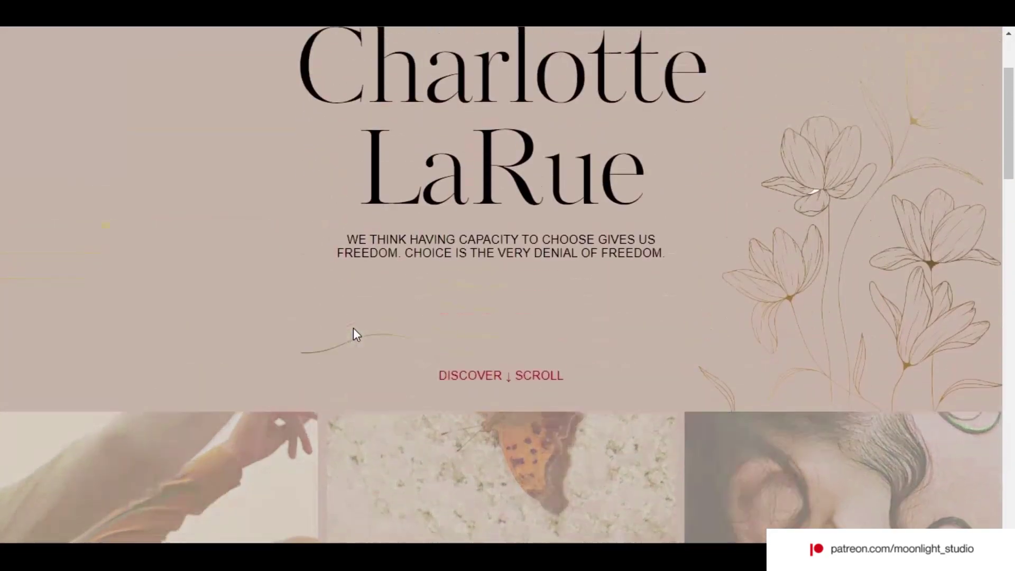
scroll(353, 327, down, 1)
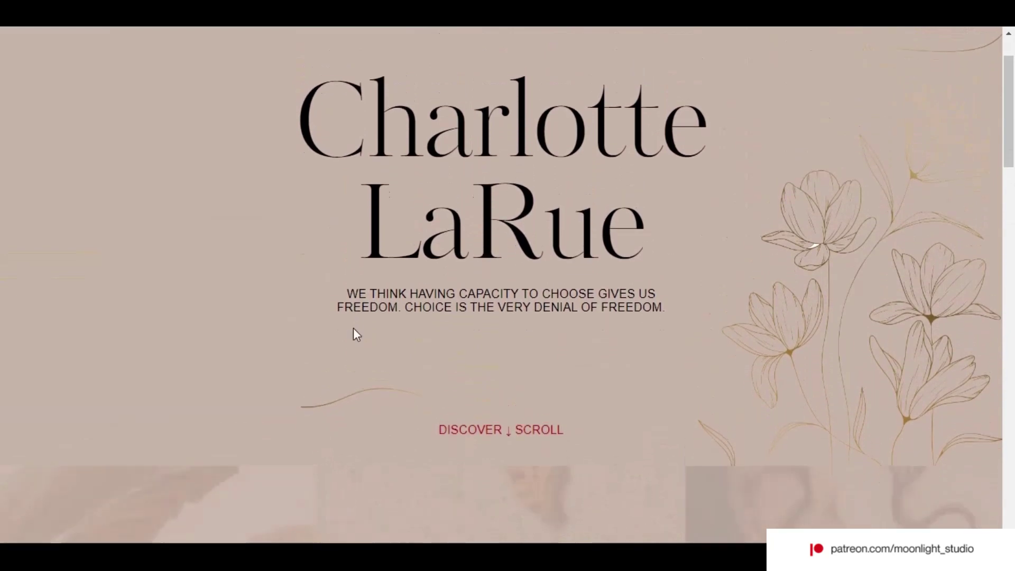
scroll(353, 328, down, 1)
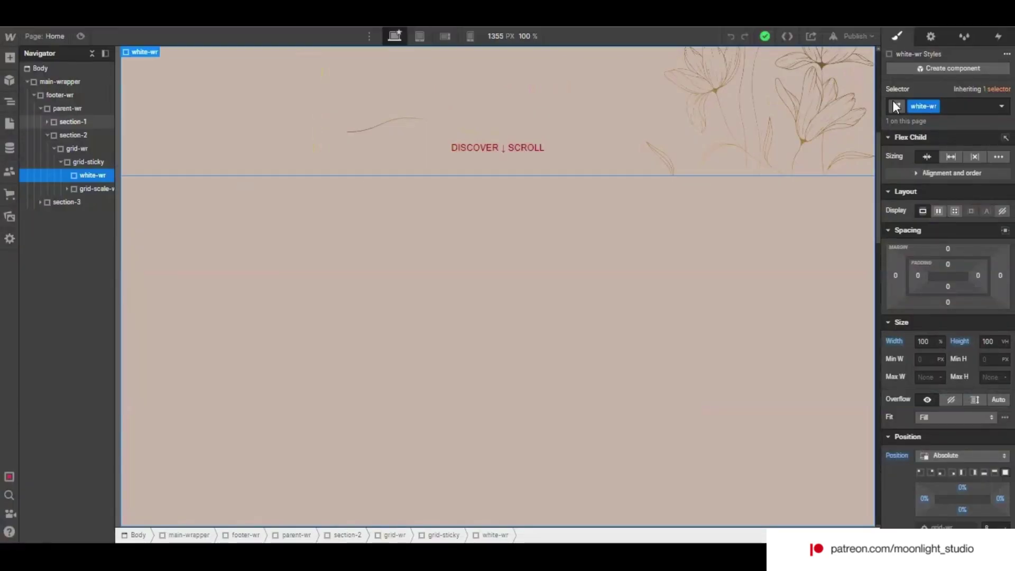
Open the Home page settings and scroll down to the Before </body> custom code.
click(10, 125)
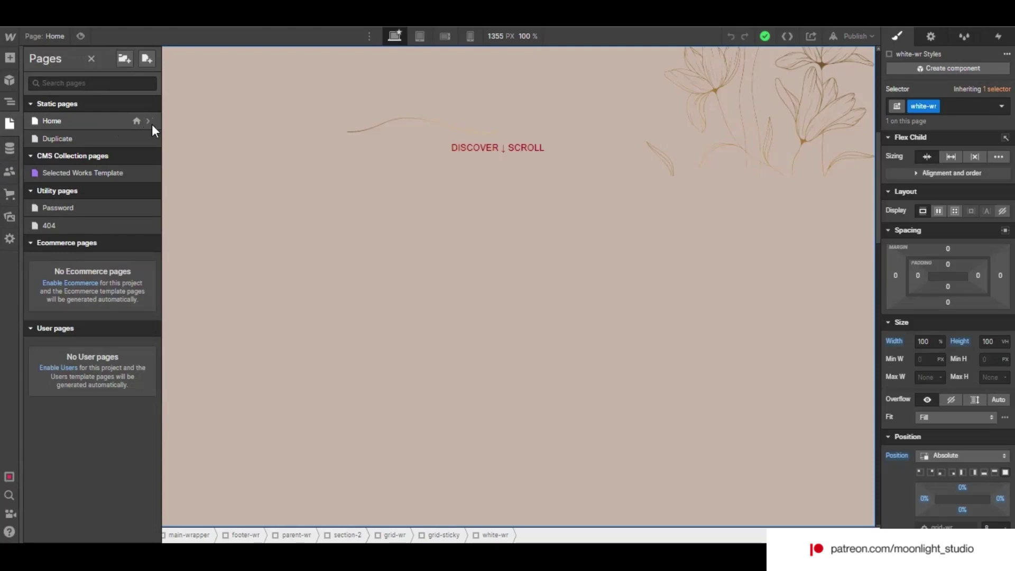
click(151, 124)
scroll(277, 256, down, 15)
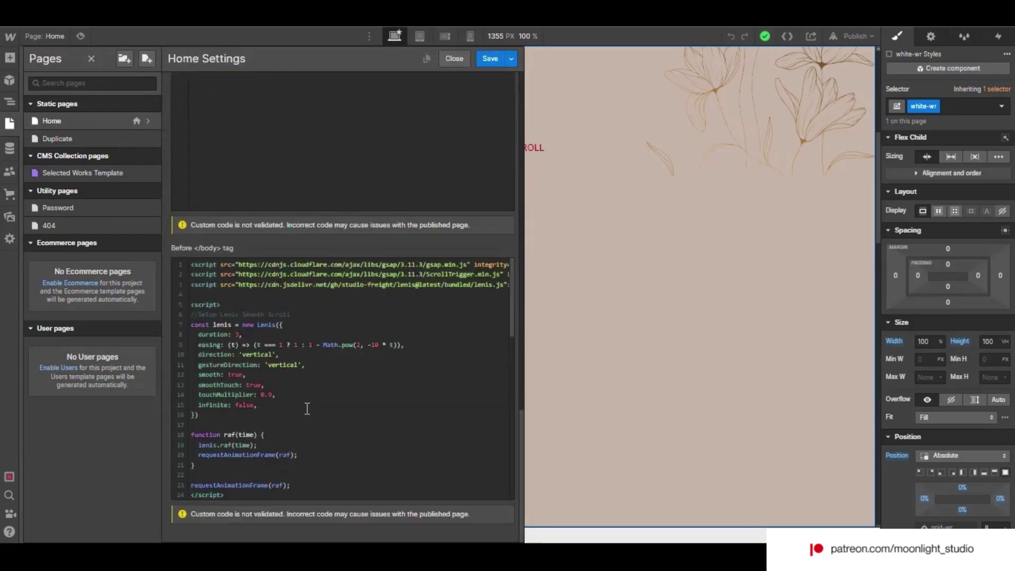
scroll(307, 409, down, 10)
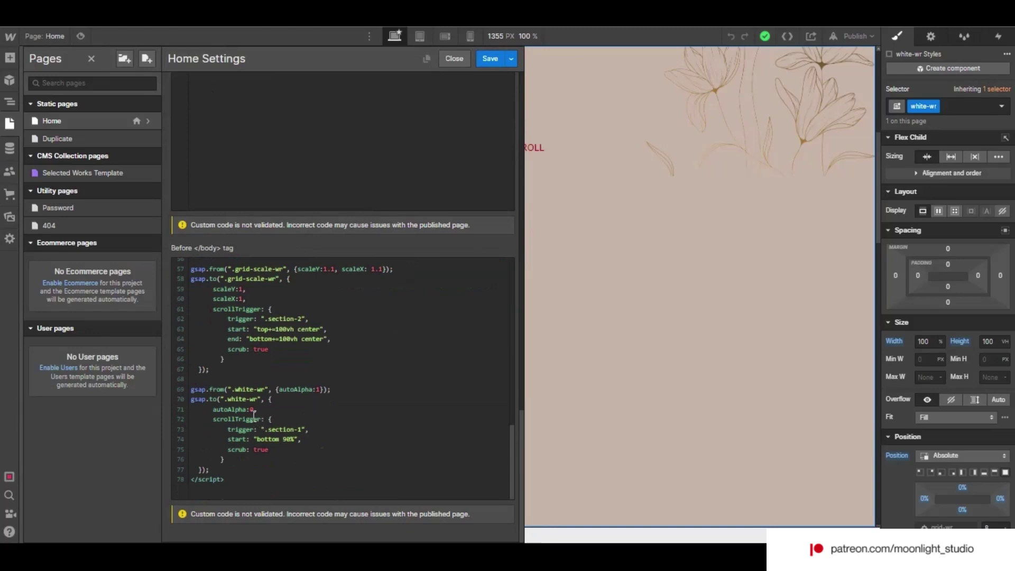
Inspect the .white-wr tween's autoAlpha 1-to-0 values and its .section-1 scroll trigger line.
click(282, 390)
double_click(283, 390)
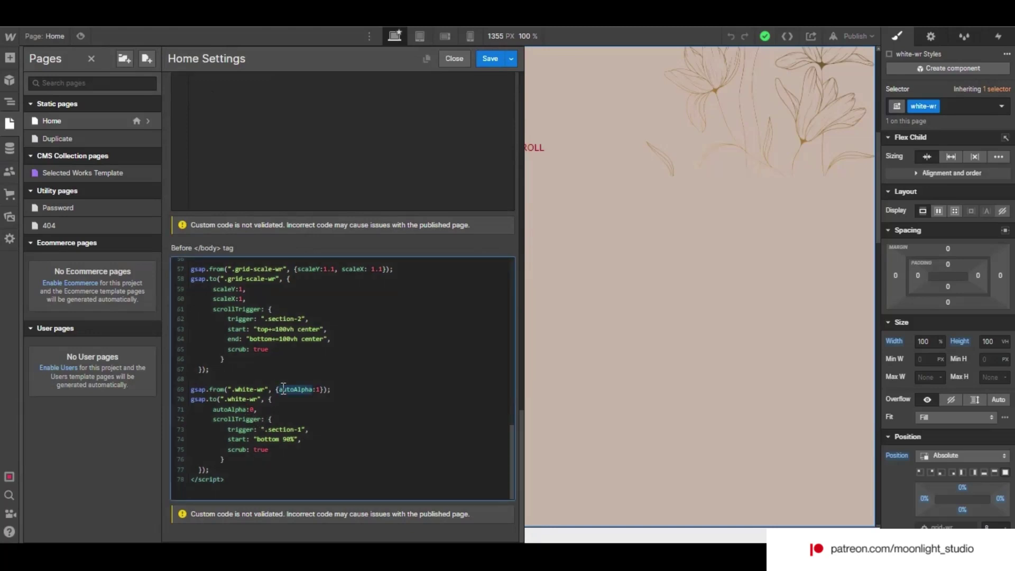
click(232, 408)
double_click(232, 408)
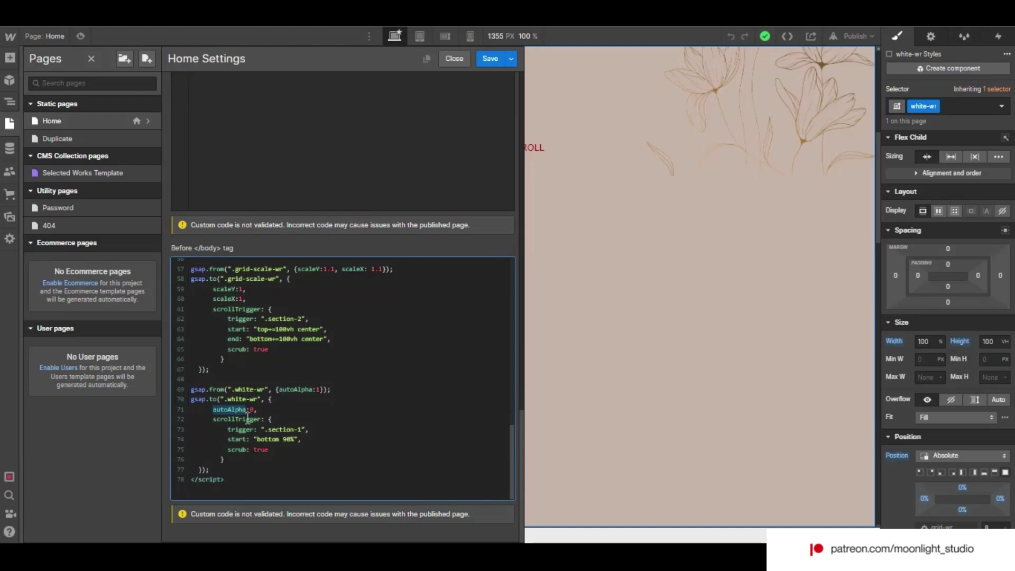
click(279, 415)
triple_click(282, 427)
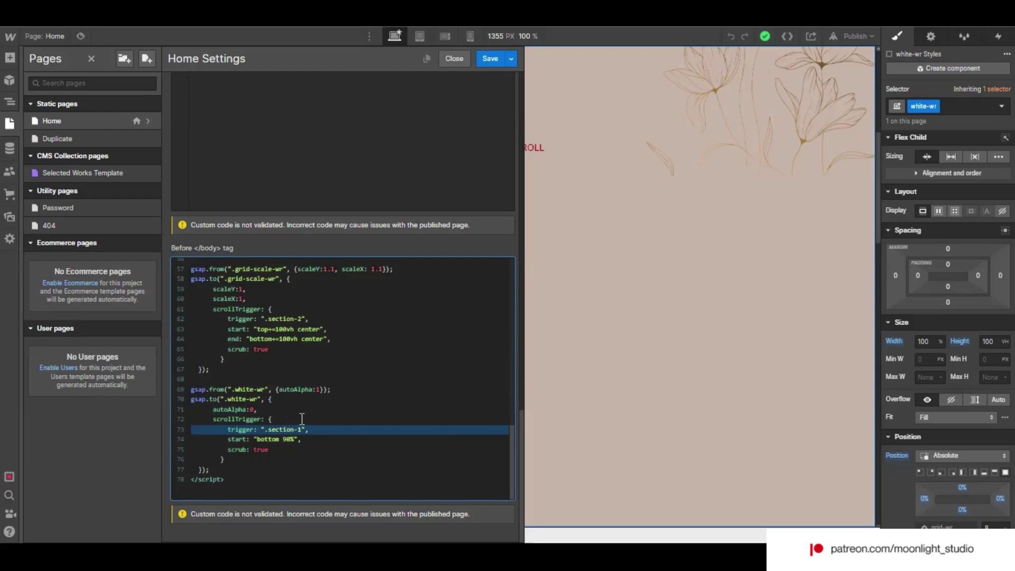
click(302, 374)
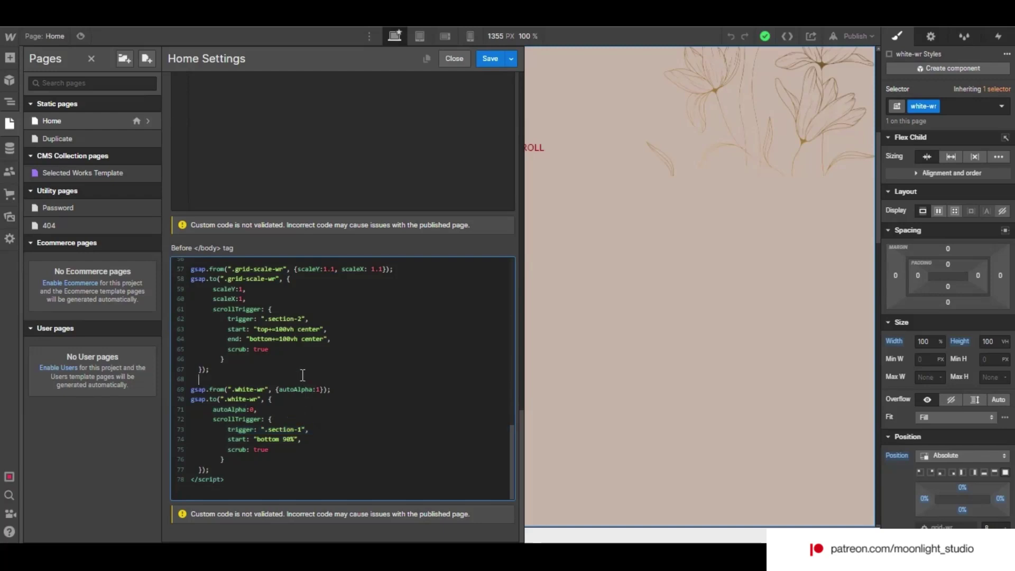
Save the Home page custom code and close Home Settings, returning to the canvas.
click(479, 62)
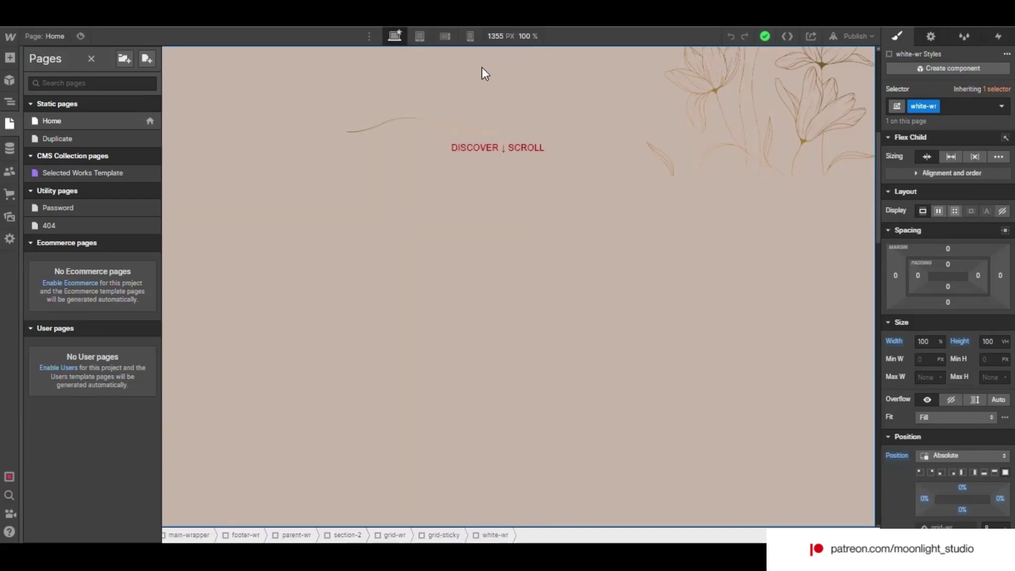